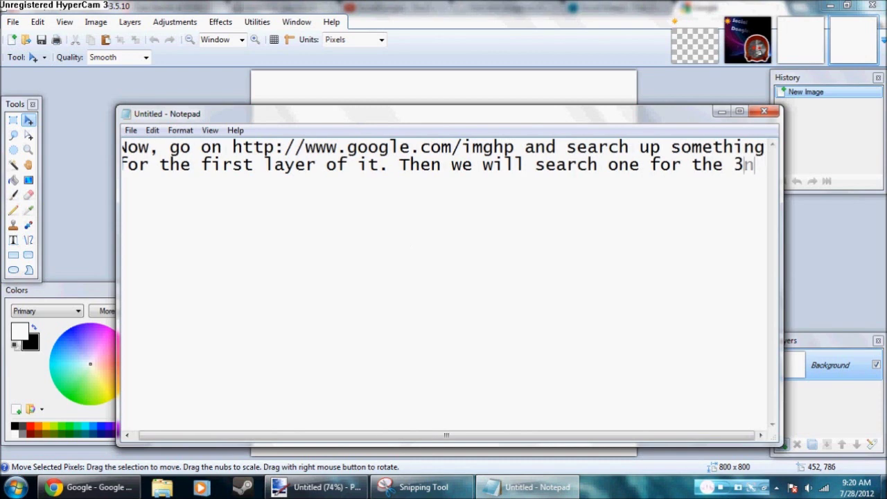
- Finish the note's second sentence so it reads "Then we will search one for the 2nd layer of it."
type("it")
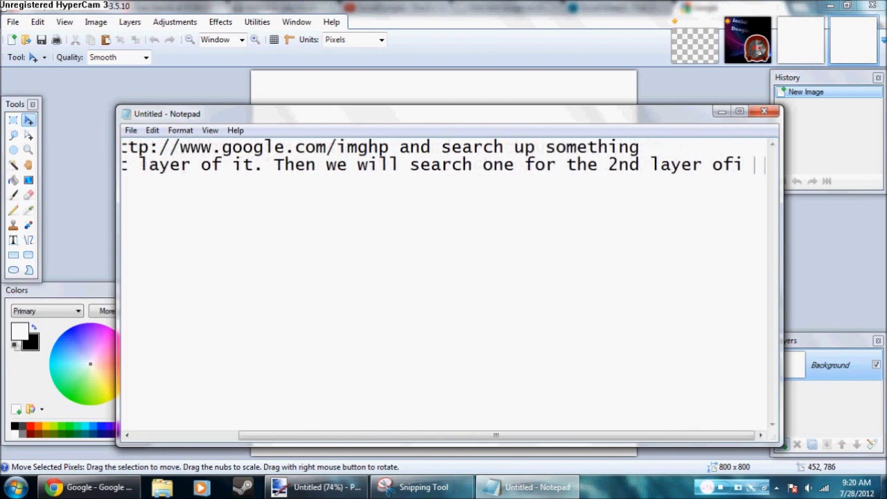
type(".")
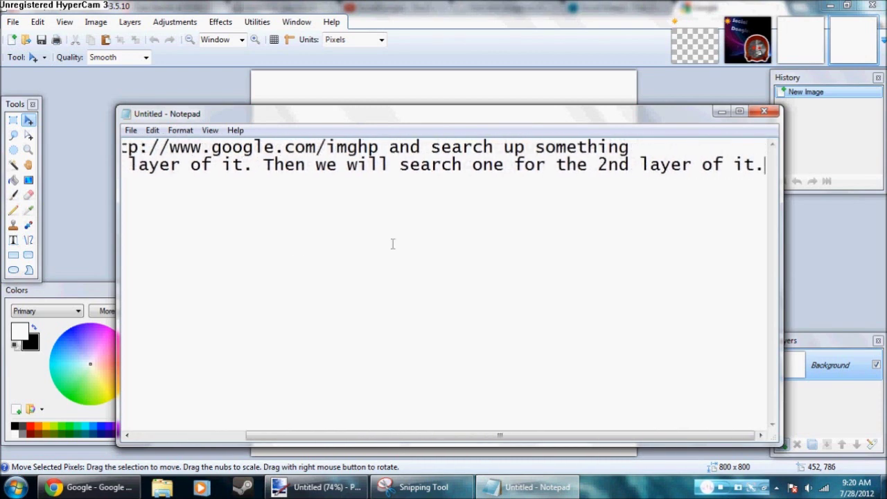
left_click_drag(368, 437, 185, 416)
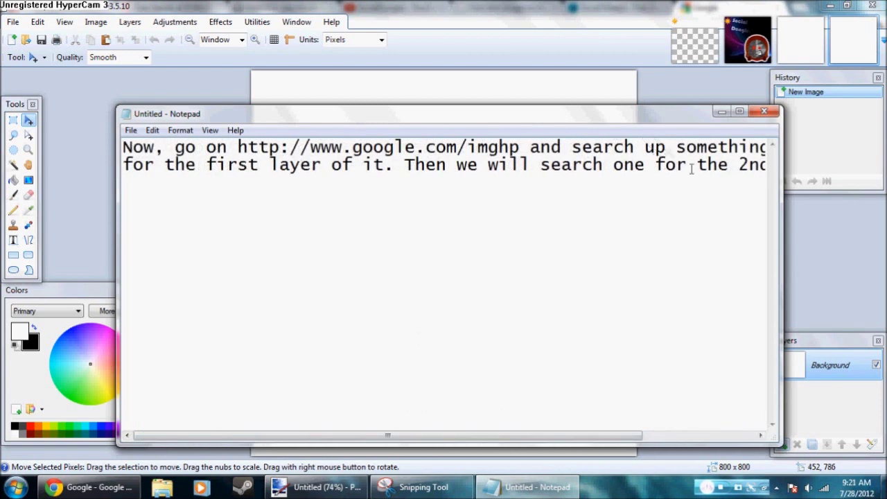
- Delete the instruction text about searching for layer images from the note
left_click_drag(710, 215, 70, 107)
key("Delete")
key("Delete")
key("Delete")
key("Delete")
key("Delete")
key("Delete")
key("Delete")
key("Delete")
key("Delete")
key("Delete")
key("Delete")
key("Delete")
key("Delete")
key("Delete")
key("Delete")
key("Delete")
key("Delete")
key("Delete")
key("Delete")
key("Delete")
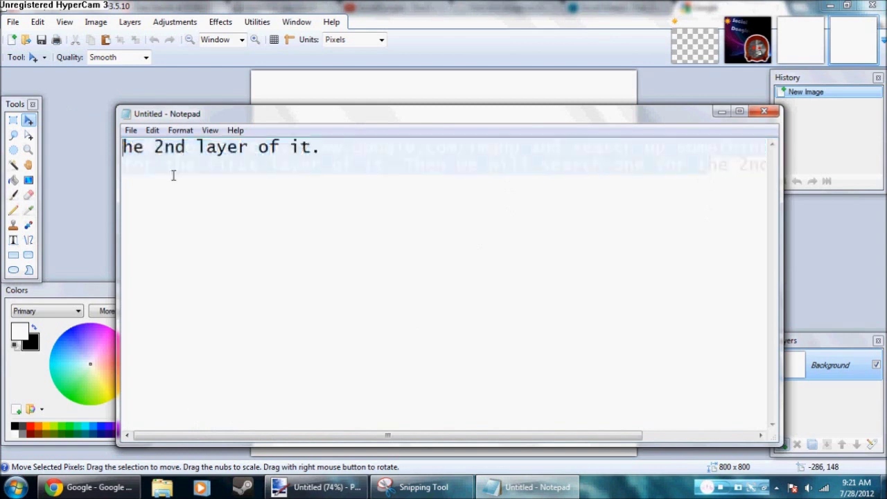
- Switch to Chrome and search Google Images for "prfftt"
key("alt+Tab")
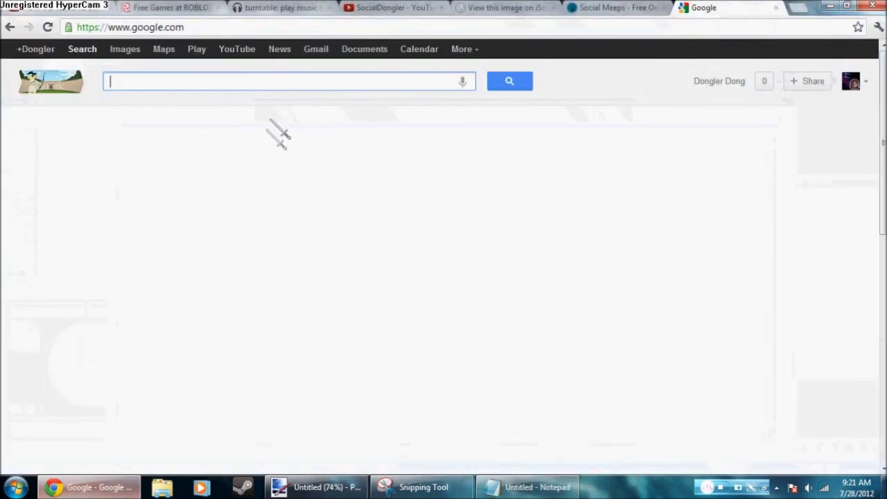
left_click(123, 52)
type("prfftt")
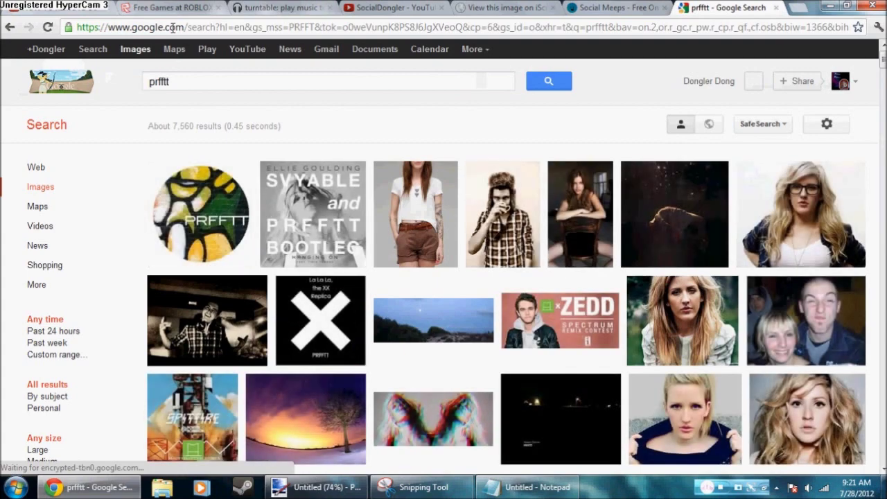
- Go to google.com/imghp and search for "dark lights" images
left_click(172, 28)
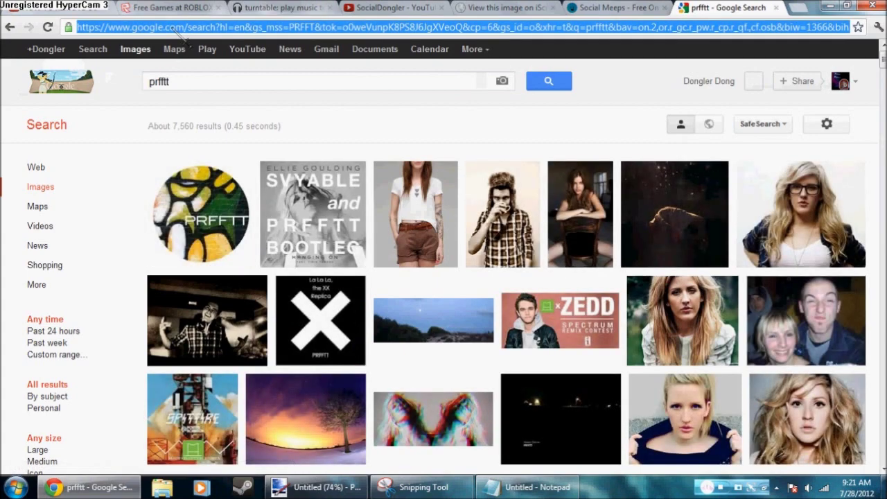
type("google.com/imgh")
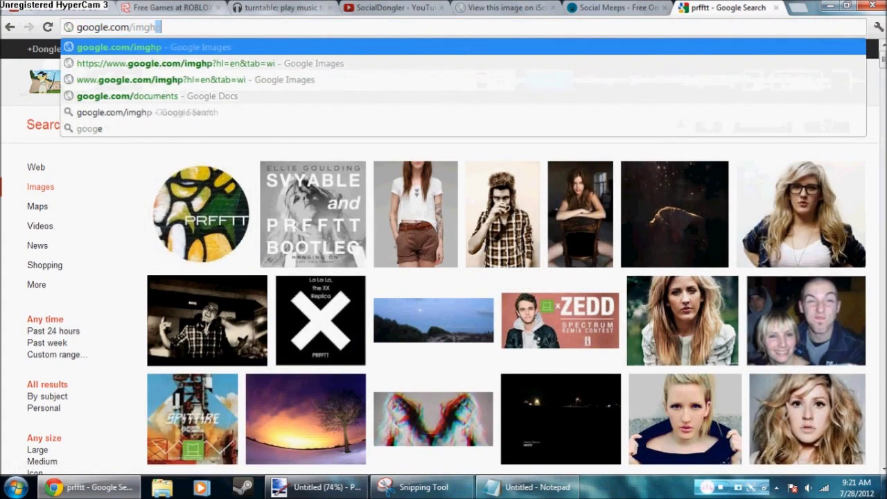
key("Return")
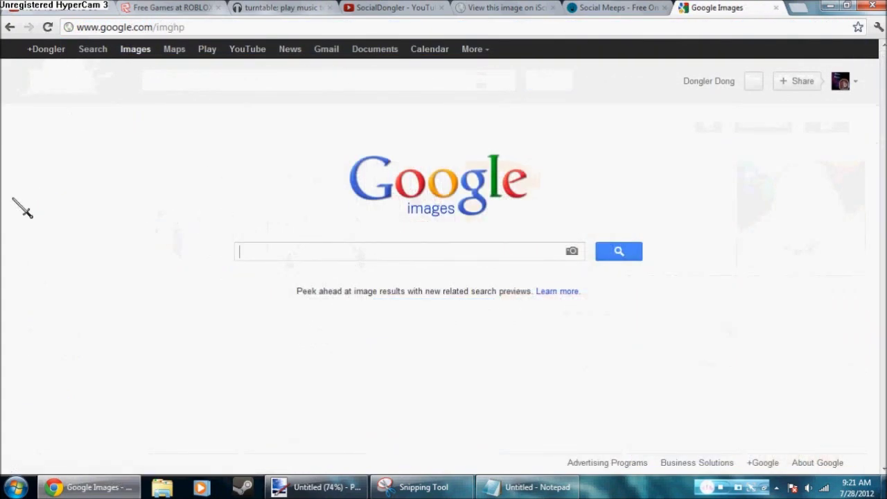
type("dark lights")
key("Return")
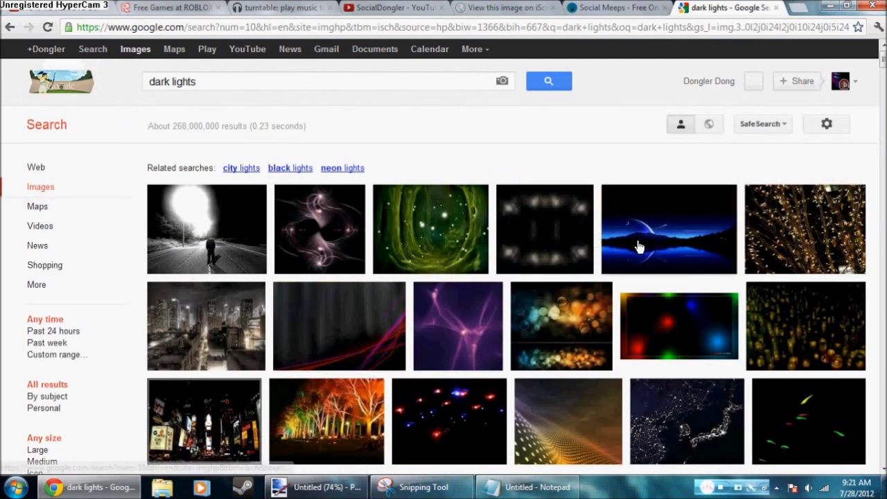
- Open the blue moonlit lake wallpaper from the results at full size and copy the image
left_click(639, 247)
left_click(637, 161)
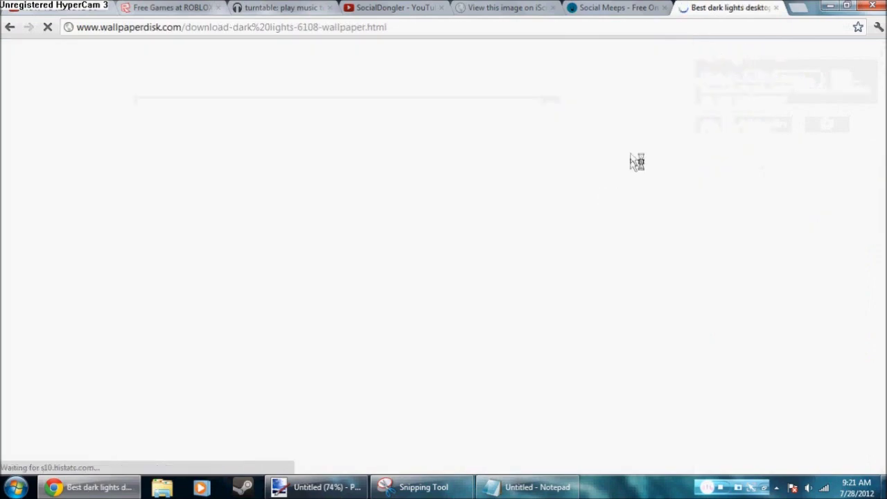
scroll(345, 242, "down", 3)
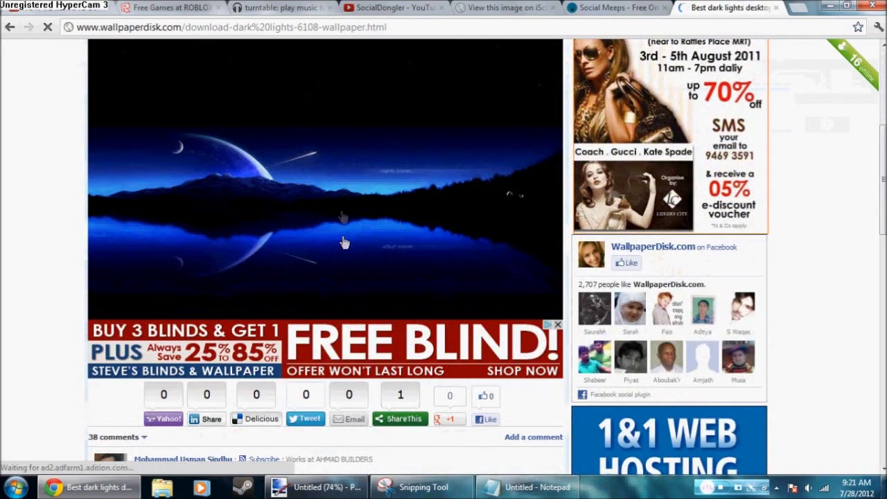
left_click(344, 242)
left_click(345, 238)
right_click(344, 239)
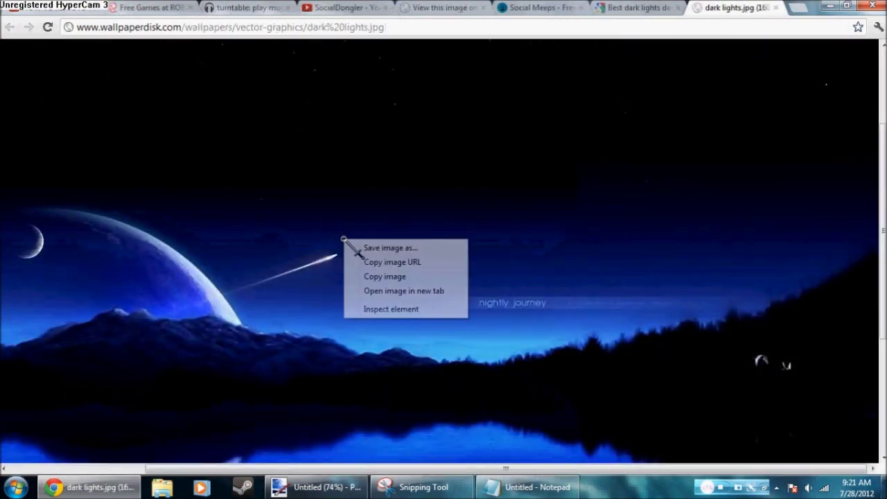
left_click(374, 274)
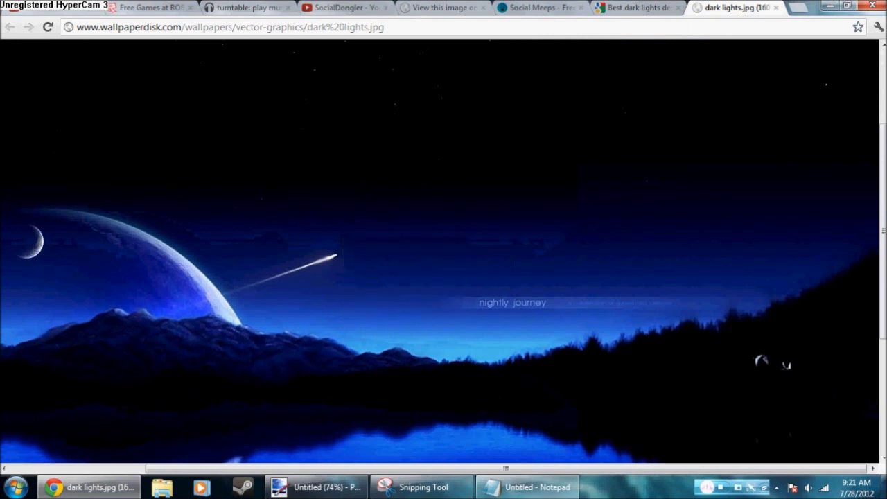
- Write "Copy then paste the image into the layer. Well, just watch me." in Notepad and minimize it
left_click(528, 487)
type("Copy then paste the image into the layer. Well, just watch me.")
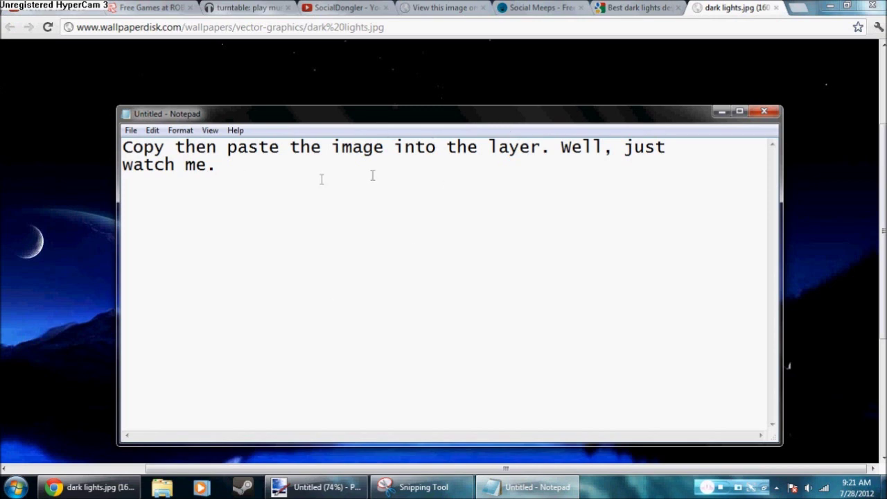
left_click(724, 113)
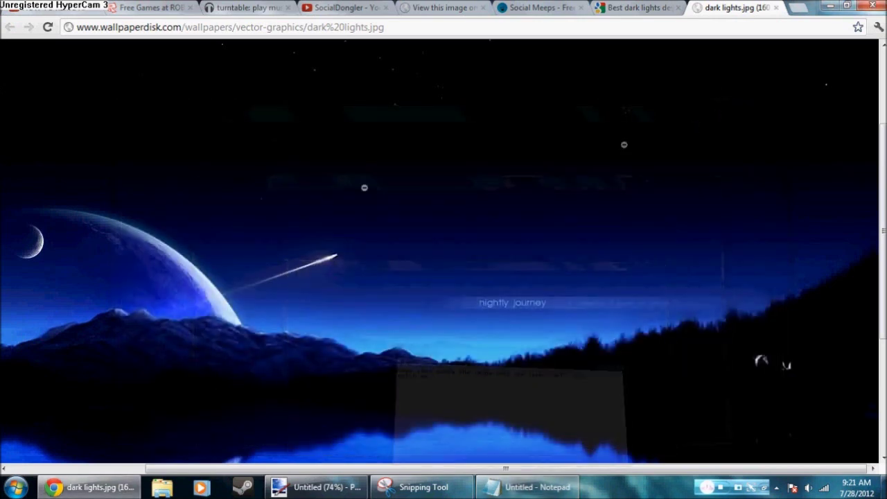
- Switch to Paint.NET and erase the entire white Background layer to transparency
left_click(424, 487)
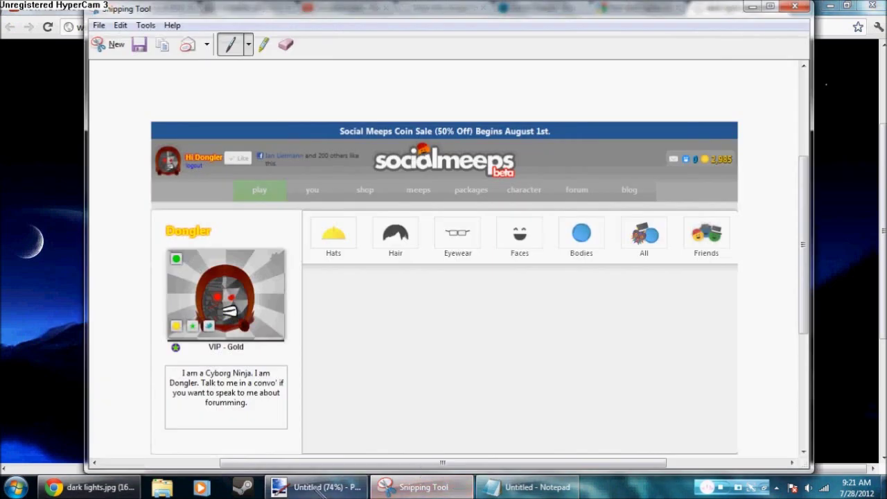
left_click(319, 488)
key("ctrl+a")
left_click(284, 160)
key("Delete")
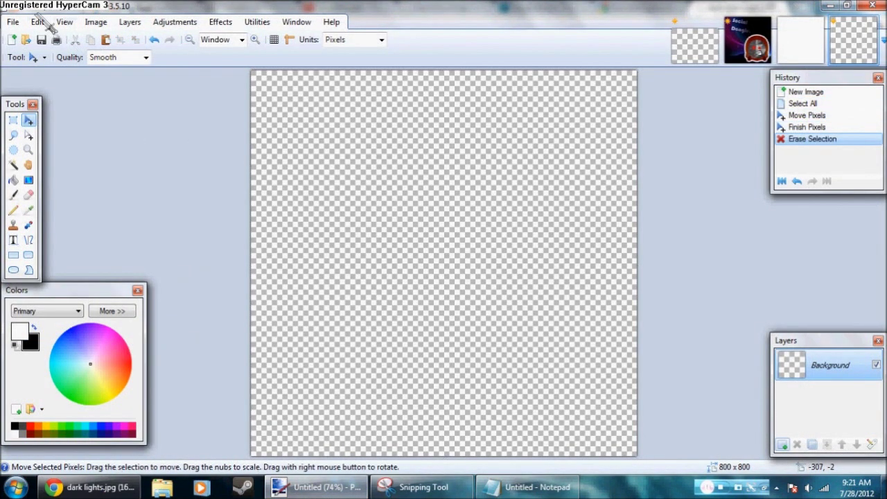
- Paste the copied wallpaper onto the canvas and shift it up until the planet and its lake reflection both fit
left_click(36, 21)
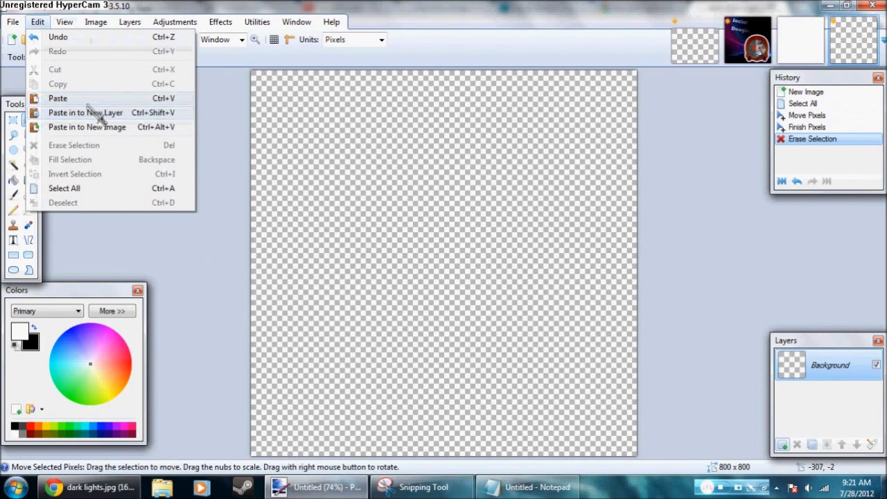
left_click(87, 97)
left_click(432, 290)
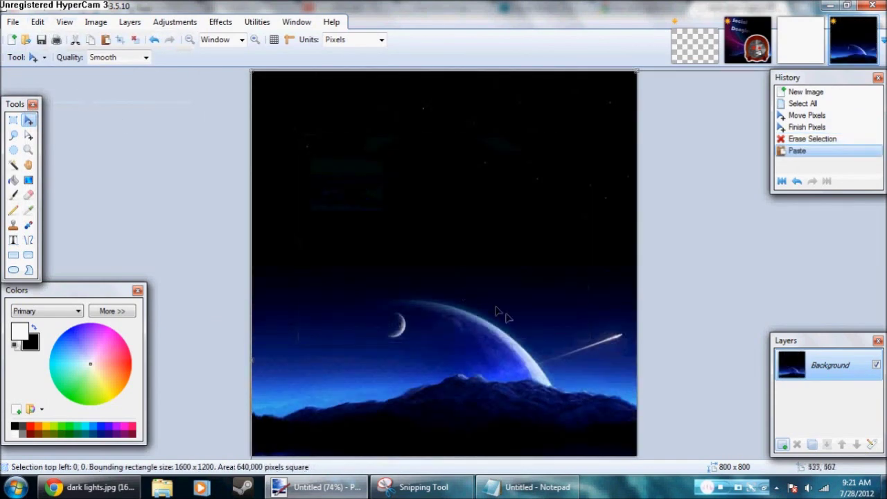
left_click_drag(504, 313, 492, 196)
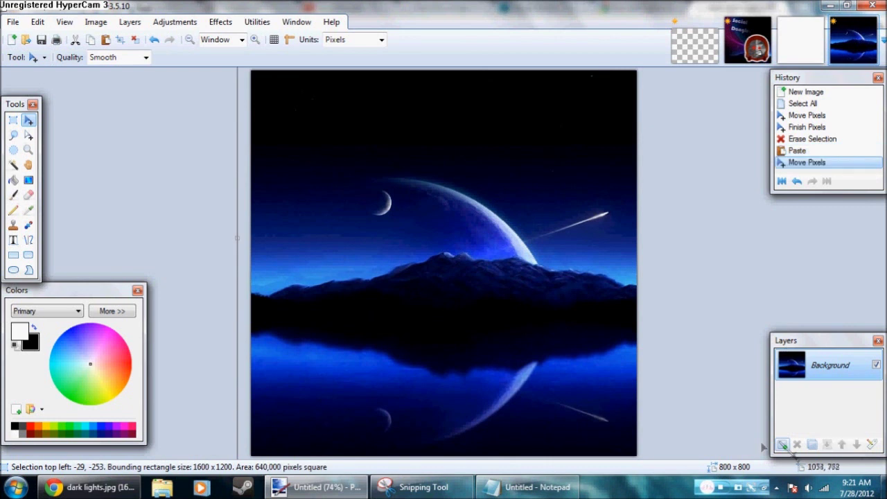
- Add a new layer and move it below the Background layer
left_click(782, 444)
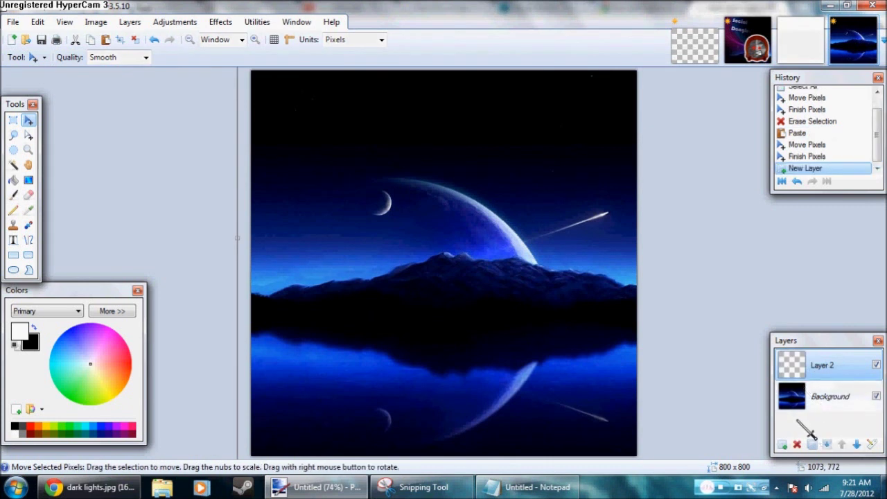
left_click(857, 445)
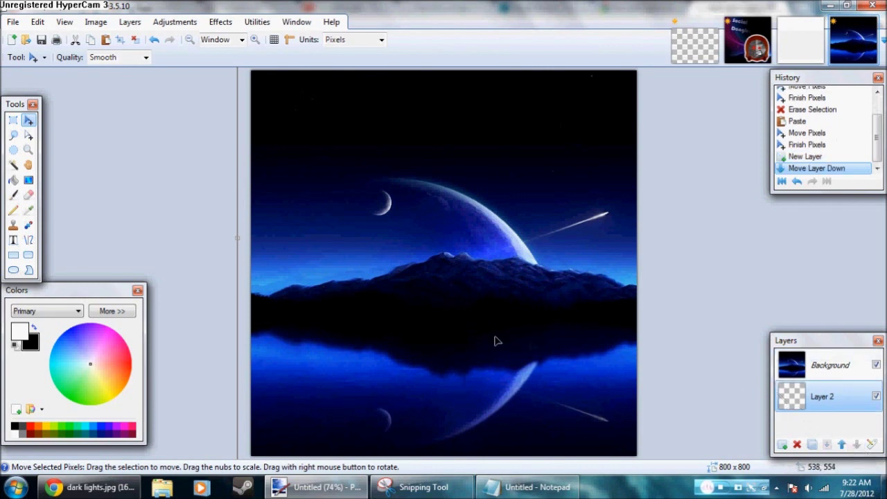
- Switch to Chrome, close the full-size wallpaper tab and go to google.com/imghp
left_click(90, 487)
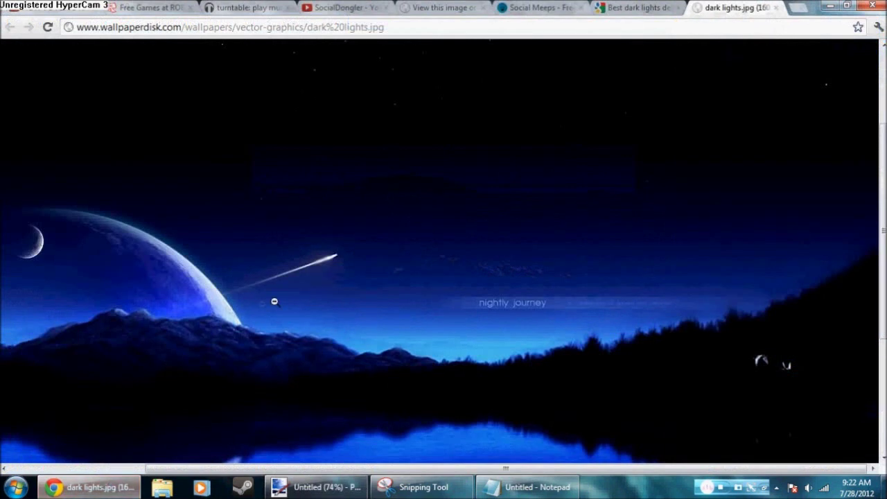
left_click(776, 8)
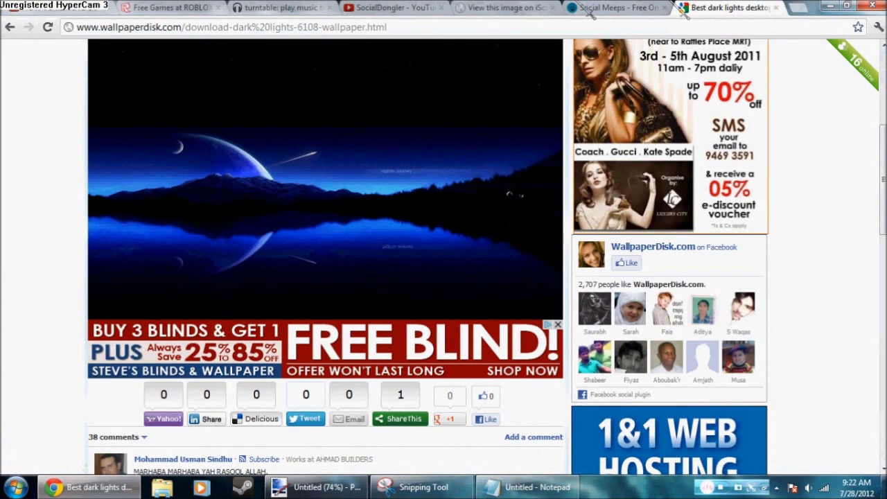
left_click(548, 27)
type("google")
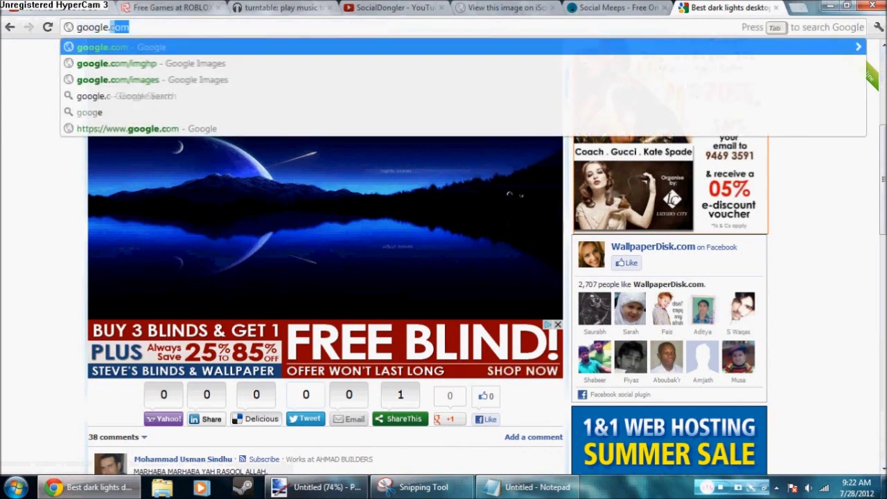
type(".com/img")
key("Return")
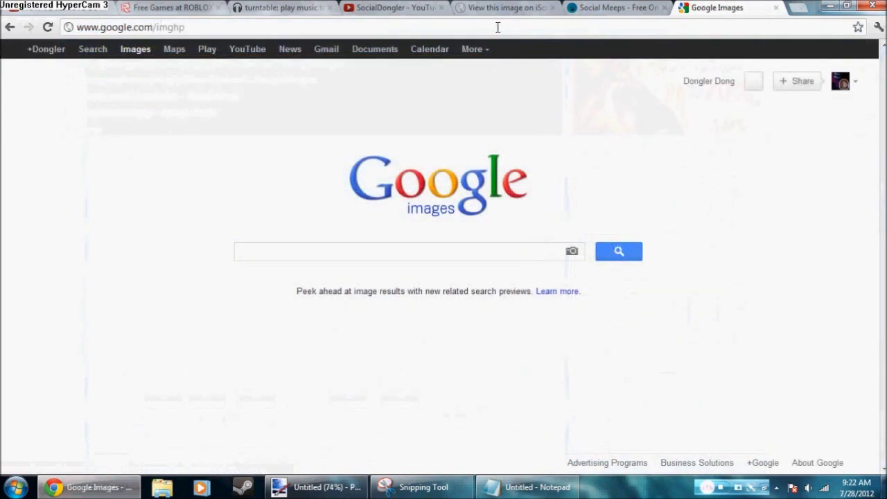
- Search Google Images for "dark lights" again
left_click(305, 9)
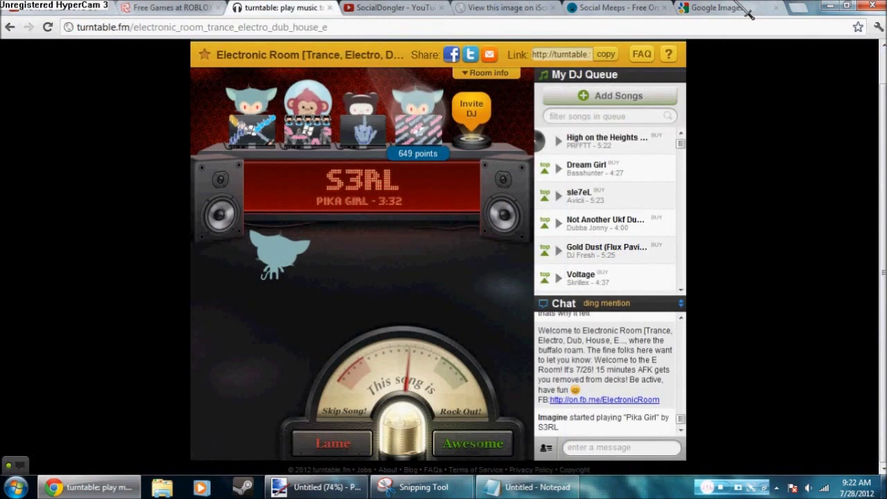
left_click(721, 8)
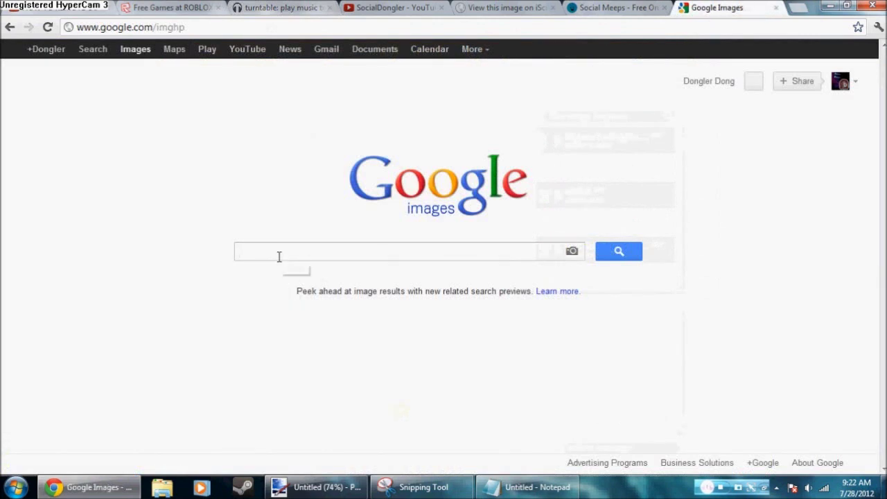
type("dark ligh")
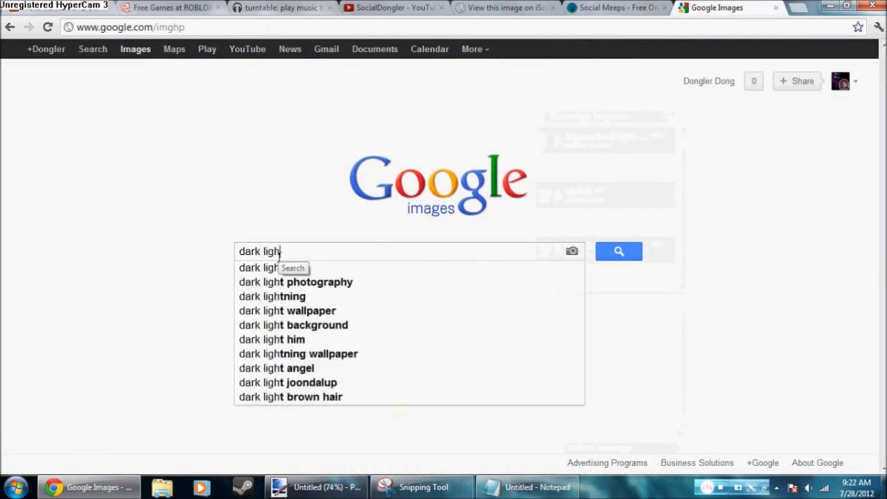
type("ts")
key("Return")
- Browse the dark lights results and open the wallpaper with the curved pink and blue light streaks
scroll(544, 280, "down", 2)
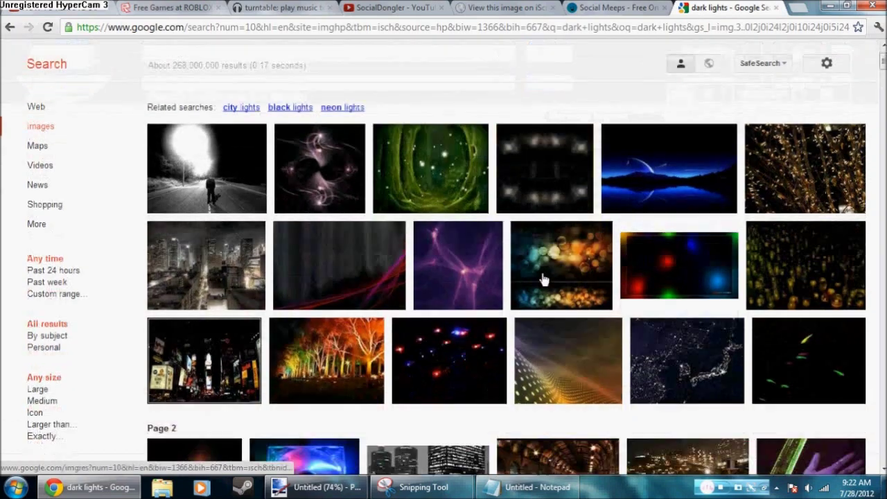
scroll(544, 279, "down", 3)
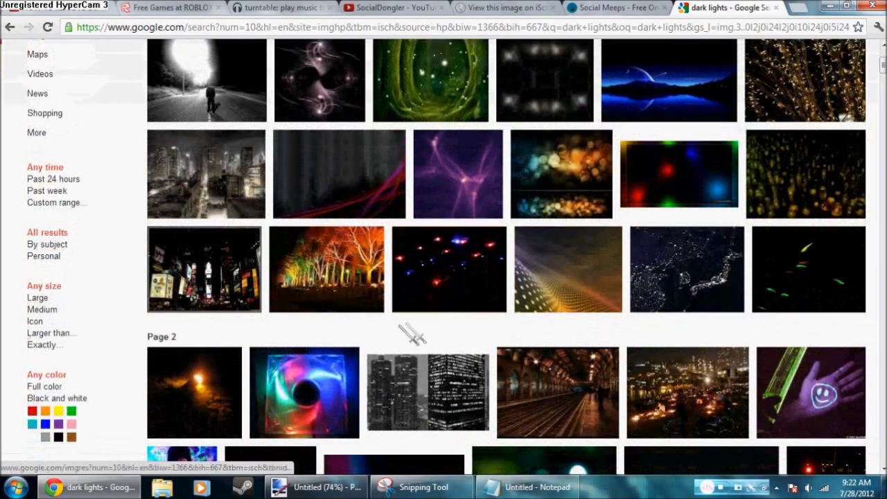
scroll(412, 334, "up", 1)
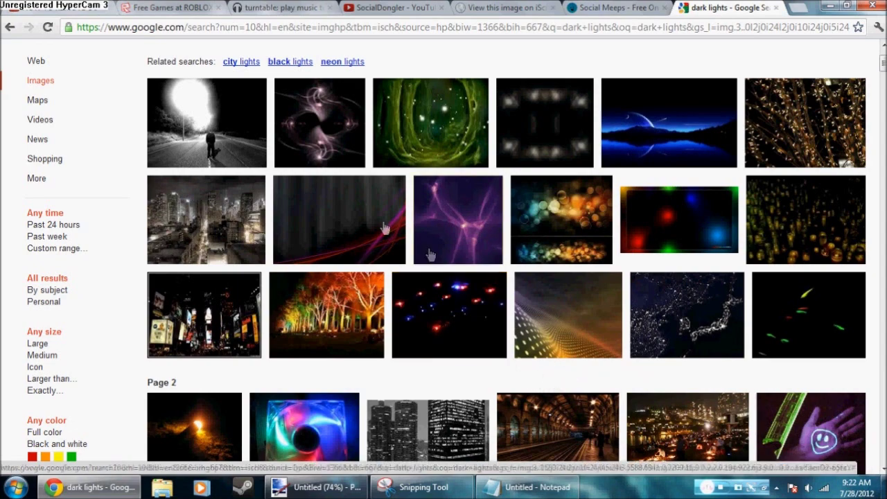
scroll(439, 300, "down", 3)
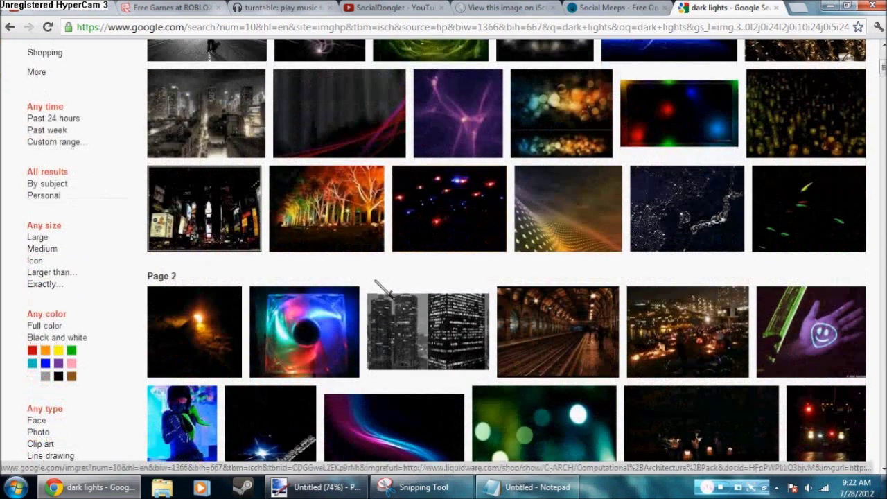
left_click(437, 340)
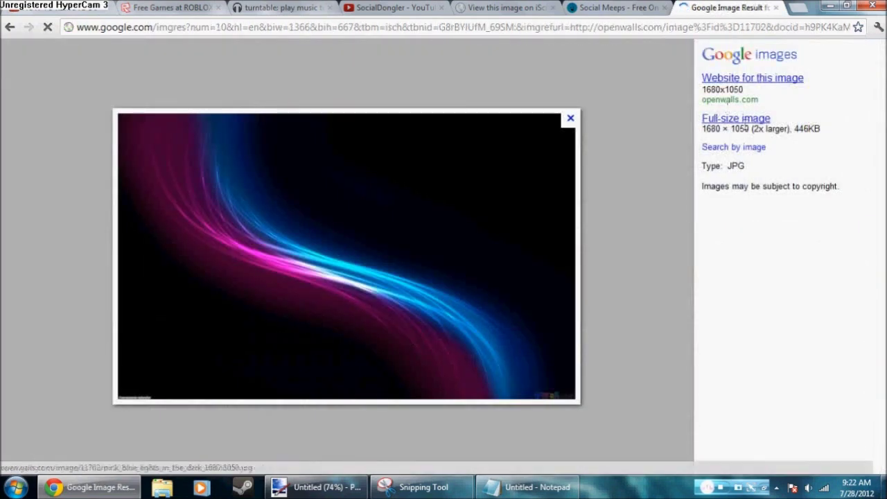
- Open the full-size version of the pink and blue lights wallpaper and copy the image
left_click(736, 119)
left_click(273, 177)
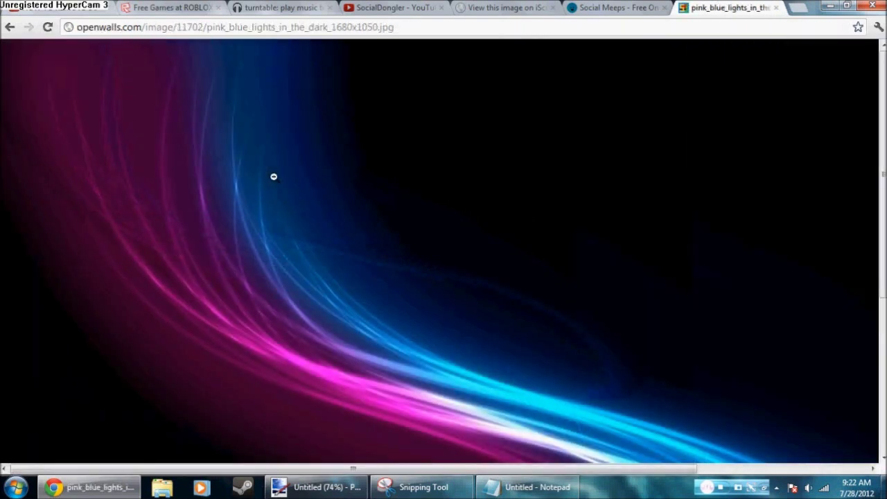
right_click(283, 198)
left_click(305, 235)
- Switch to Paint.NET, paste the wallpaper into Layer 2 keeping the canvas size, and shift it to about -75, -35
left_click(316, 487)
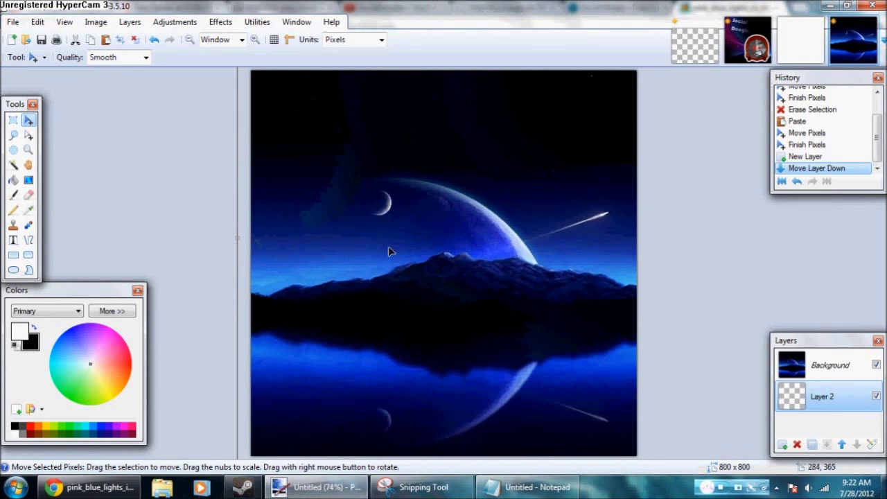
key("ctrl+v")
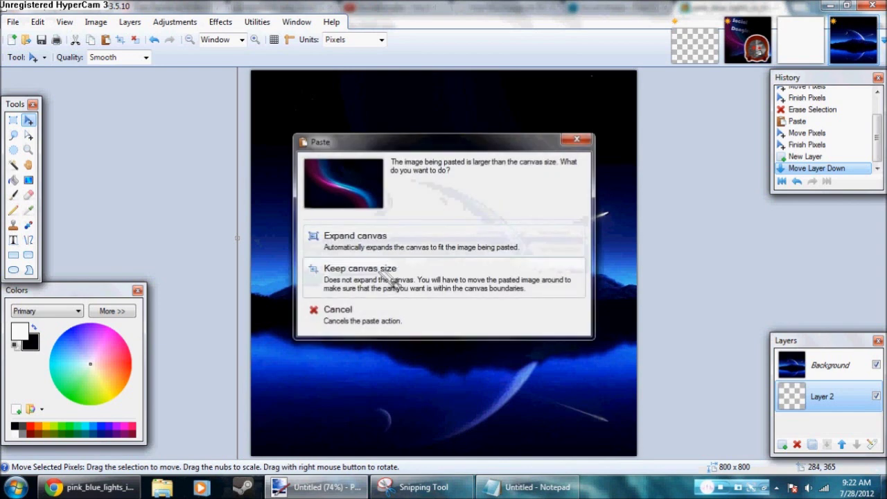
left_click(392, 287)
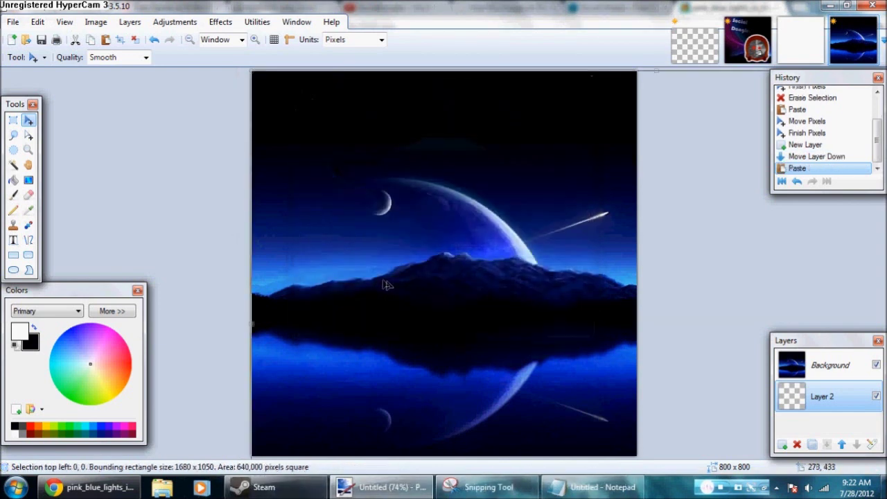
left_click_drag(400, 289, 348, 265)
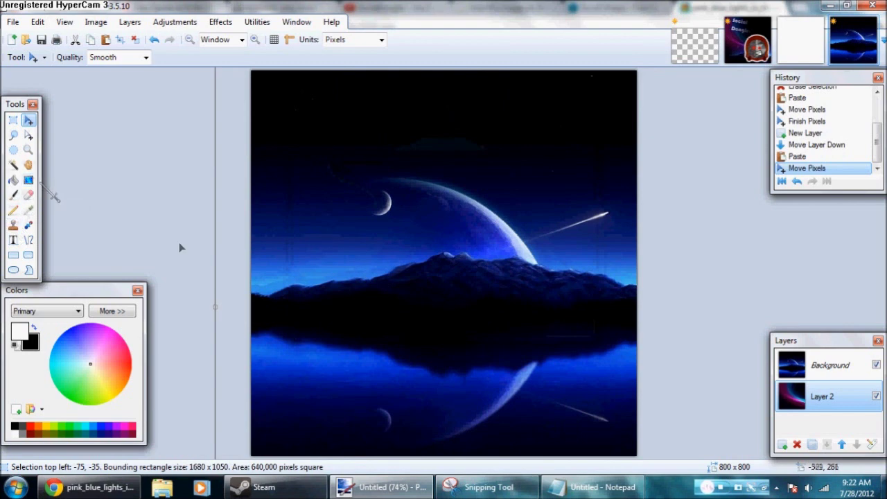
- Switch to Notepad, replace the text with the note "Use the gradient tool now." and erase it
right_click(593, 487)
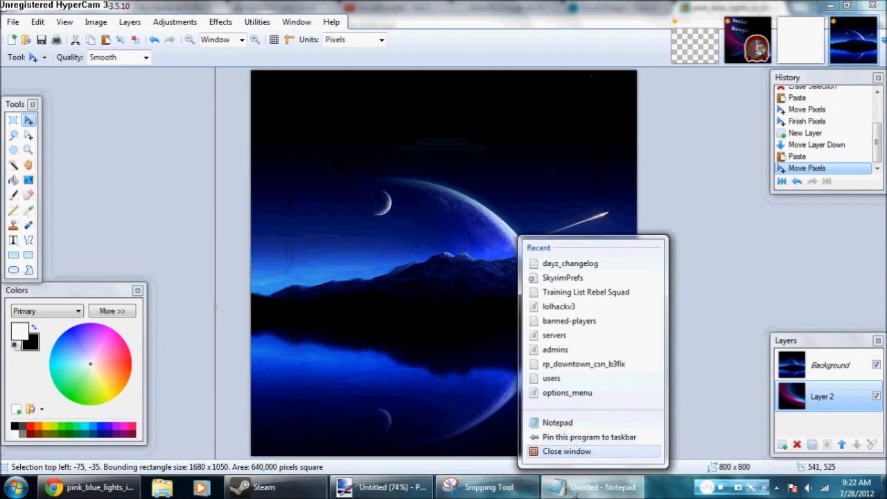
left_click(570, 488)
key("ctrl+a")
type("us")
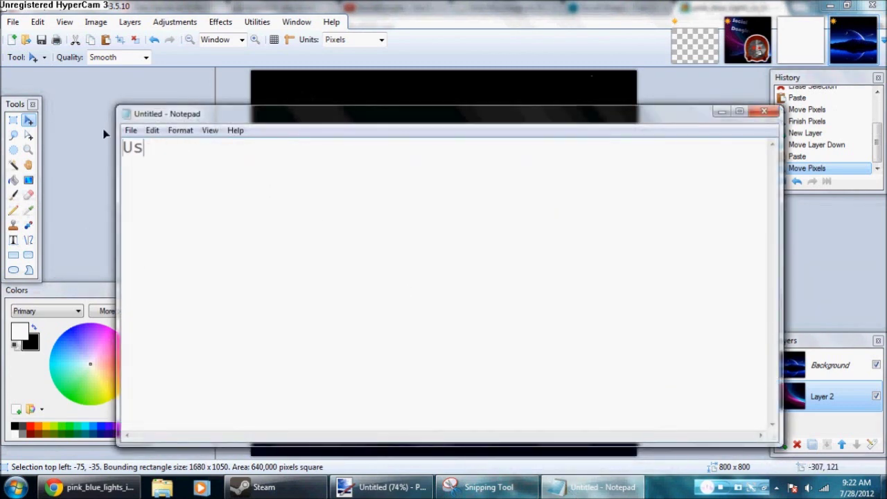
type("e the gradient too")
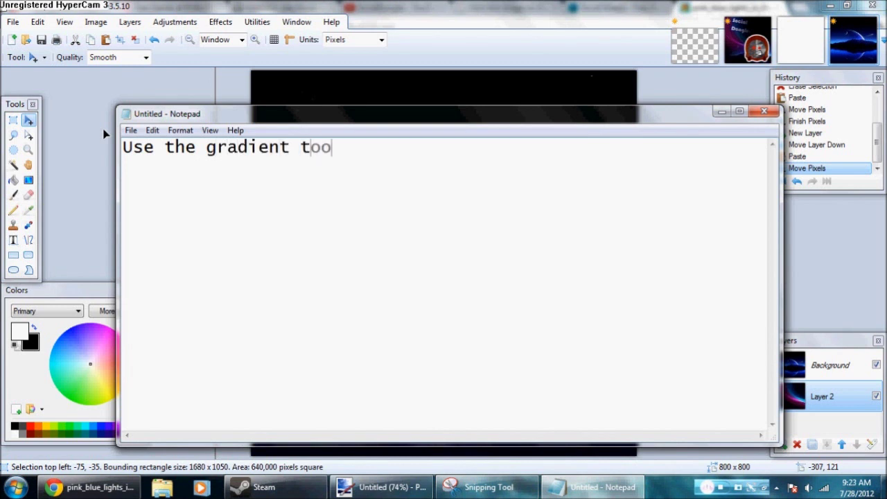
type("l now.")
key("BackSpace")
key("BackSpace")
key("BackSpace")
key("BackSpace")
key("BackSpace")
key("BackSpace")
key("BackSpace")
key("BackSpace")
key("BackSpace")
key("BackSpace")
key("BackSpace")
key("BackSpace")
key("BackSpace")
key("BackSpace")
key("BackSpace")
key("BackSpace")
key("BackSpace")
key("BackSpace")
key("BackSpace")
key("BackSpace")
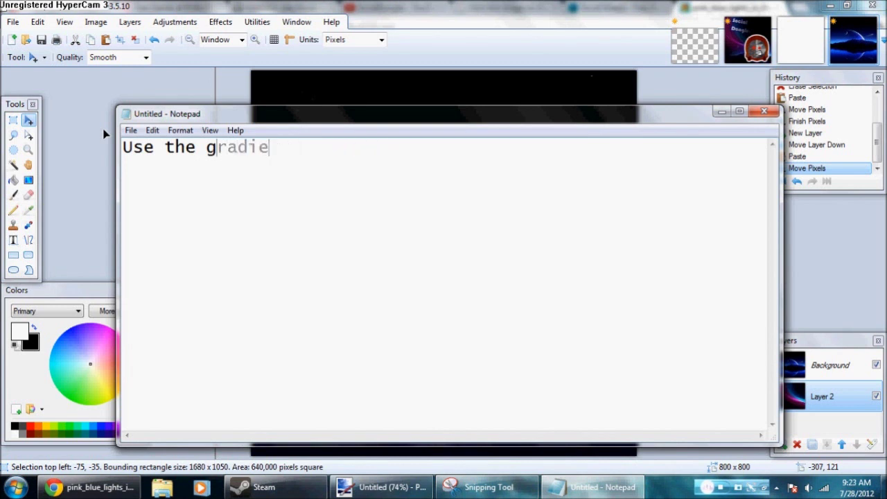
- Return to Paint.NET, dismiss the Steam error message and activate the Gradient tool
left_click(97, 194)
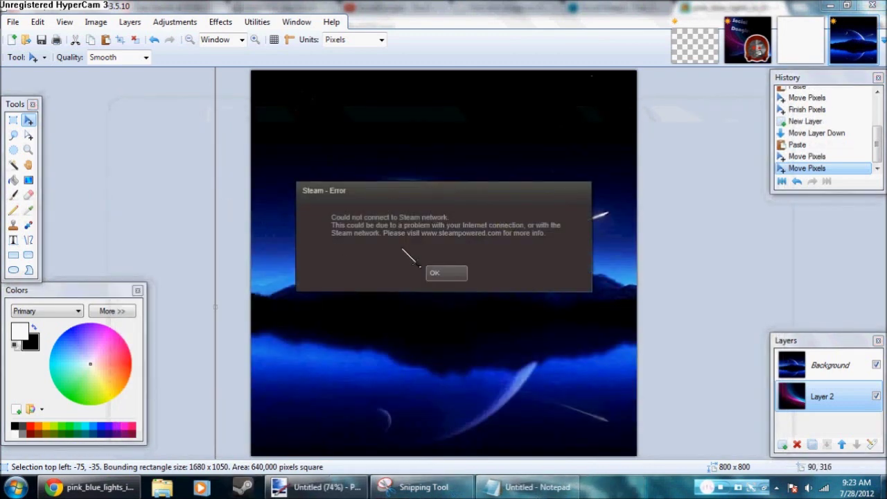
left_click(448, 274)
left_click(29, 180)
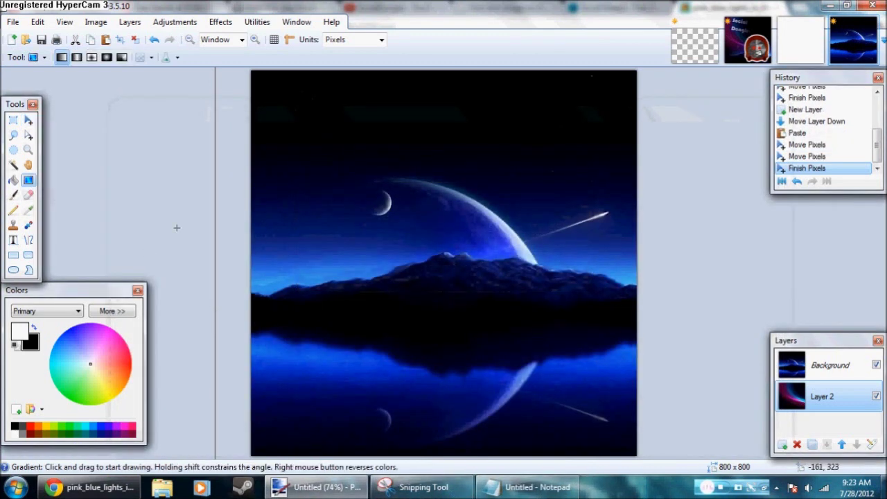
- Try a linear gradient on Layer 2 beneath the Background layer, and undo it
left_click_drag(180, 227, 251, 237)
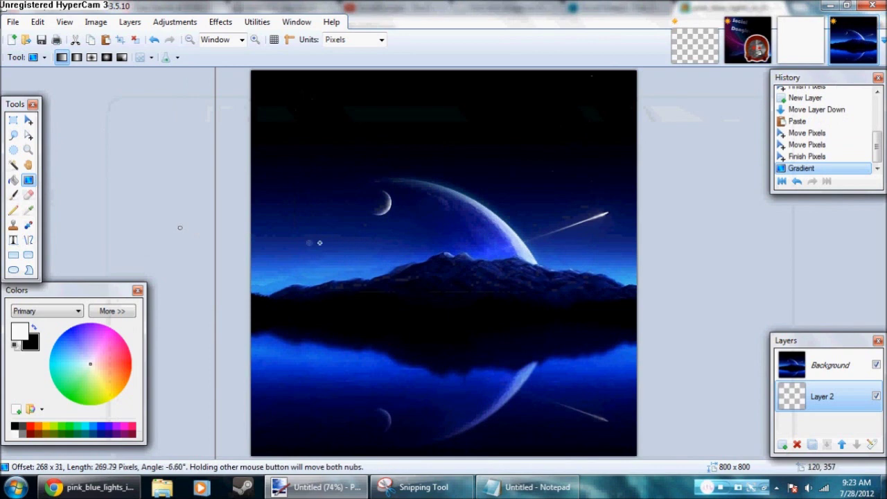
left_click_drag(321, 243, 174, 231)
key("ctrl+z")
- Try a linear gradient across the Background layer to fade it into Layer 2, and undo it
left_click(814, 361)
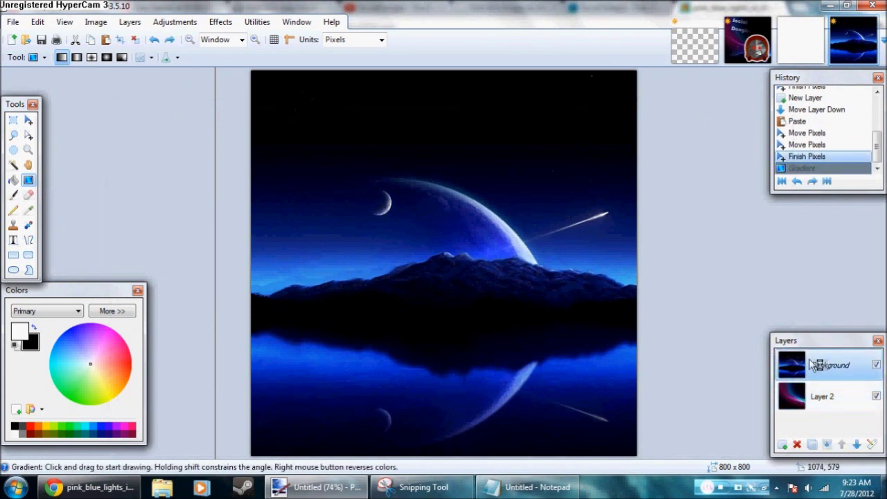
left_click_drag(644, 228, 644, 228)
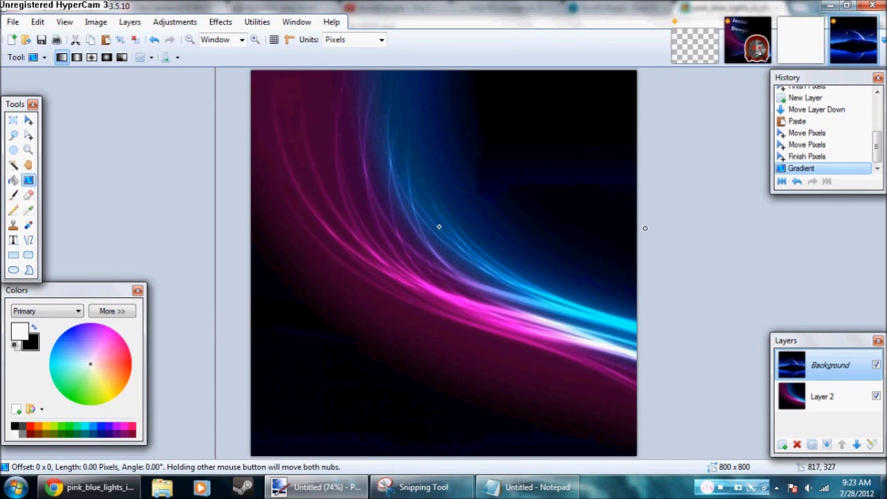
left_click_drag(644, 228, 648, 230)
left_click_drag(436, 230, 278, 232)
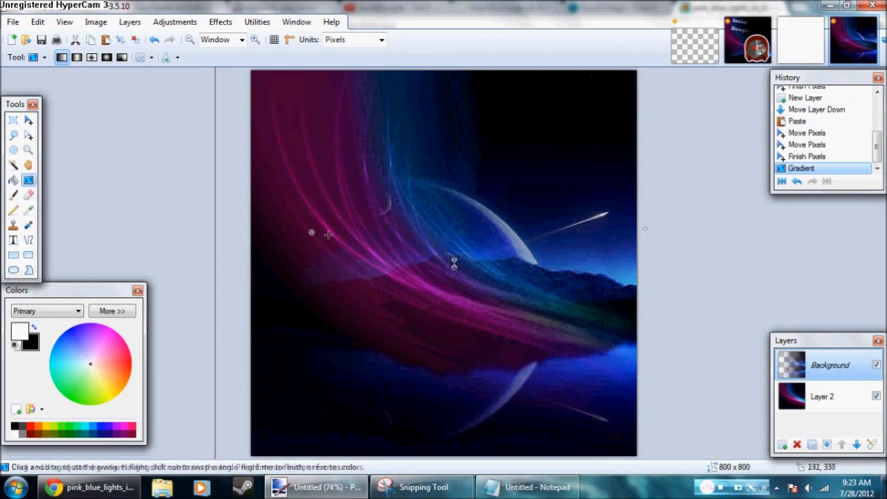
key("ctrl+z")
- Move Layer 2 above the Background layer and draw a linear gradient across it to fade the light streaks
left_click(821, 400)
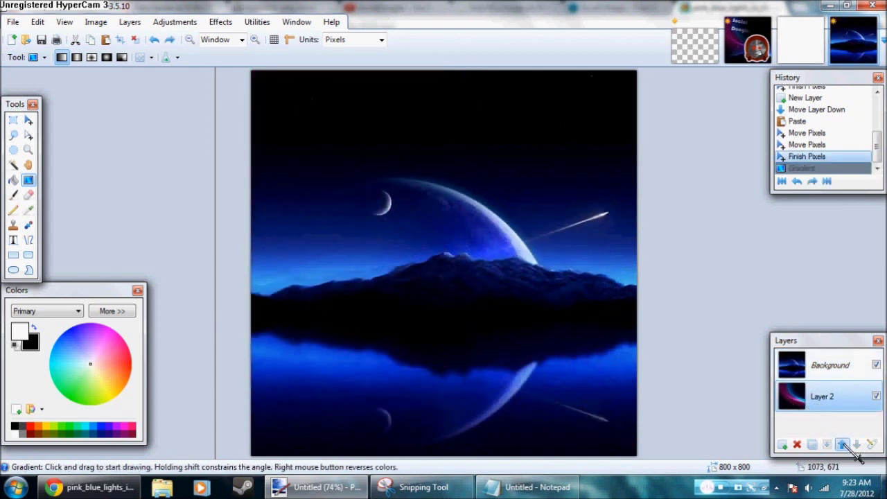
left_click(842, 444)
mouse_move(542, 227)
left_mouse_down()
mouse_move(654, 226)
mouse_move(328, 243)
mouse_move(655, 228)
mouse_move(643, 268)
mouse_move(650, 268)
mouse_move(715, 239)
left_mouse_up()
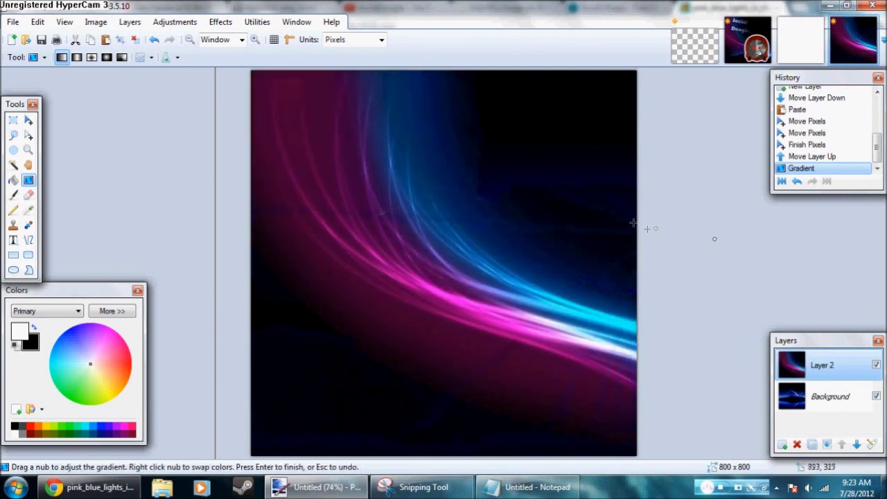
left_click_drag(655, 228, 339, 195)
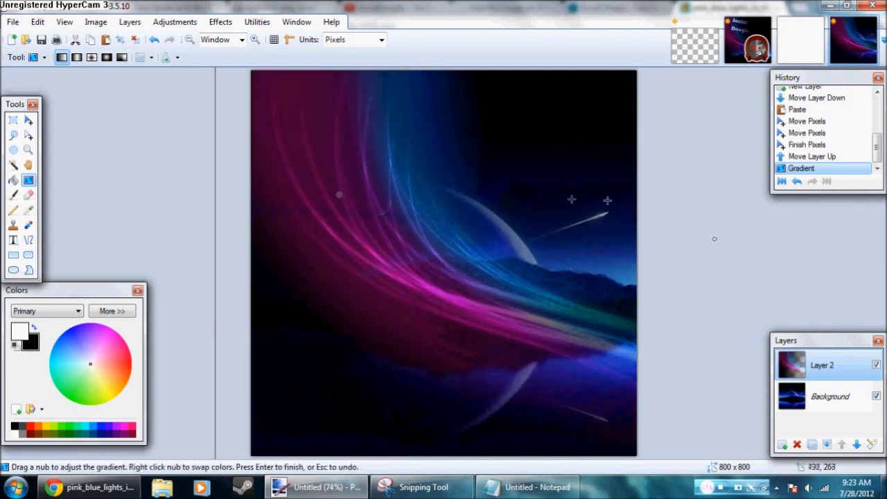
- Adjust both gradient ends so Layer 2 fades out toward the canvas's right edge, and add a new layer above it
left_click_drag(711, 236, 401, 218)
left_click_drag(318, 196, 219, 172)
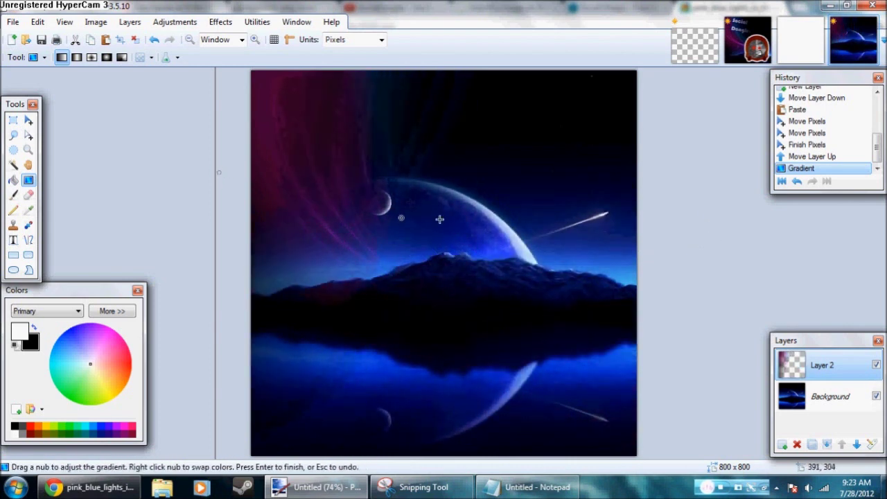
mouse_move(409, 219)
left_mouse_down()
mouse_move(396, 214)
mouse_move(416, 206)
mouse_move(544, 246)
mouse_move(696, 255)
mouse_move(605, 276)
left_mouse_up()
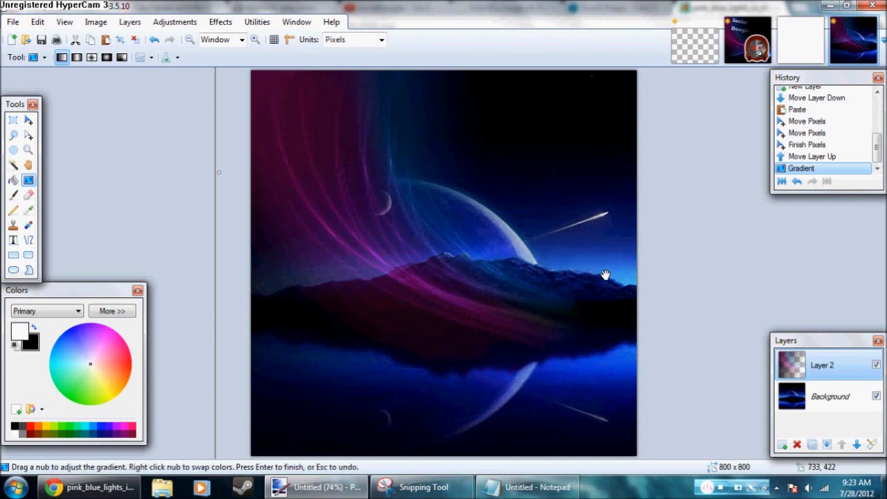
left_click_drag(220, 176, 287, 178)
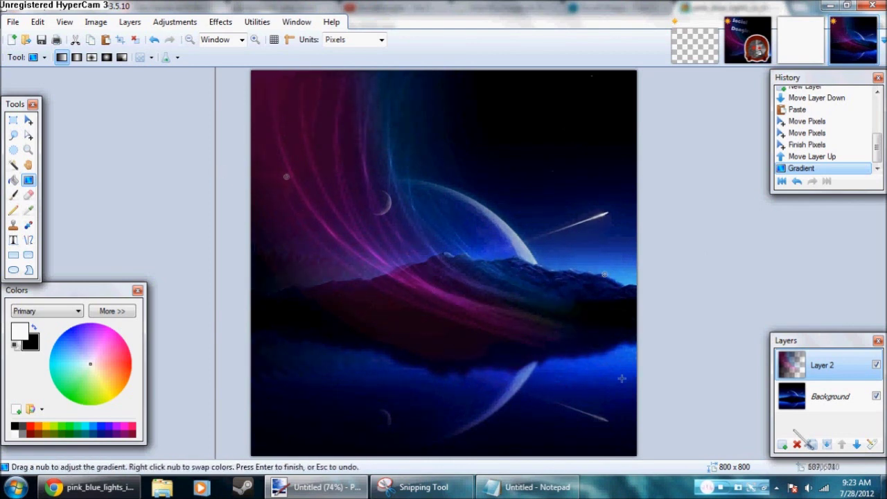
left_click(782, 444)
- Switch to Notepad, write a note beginning "Now for the text" and erase it
left_click(530, 487)
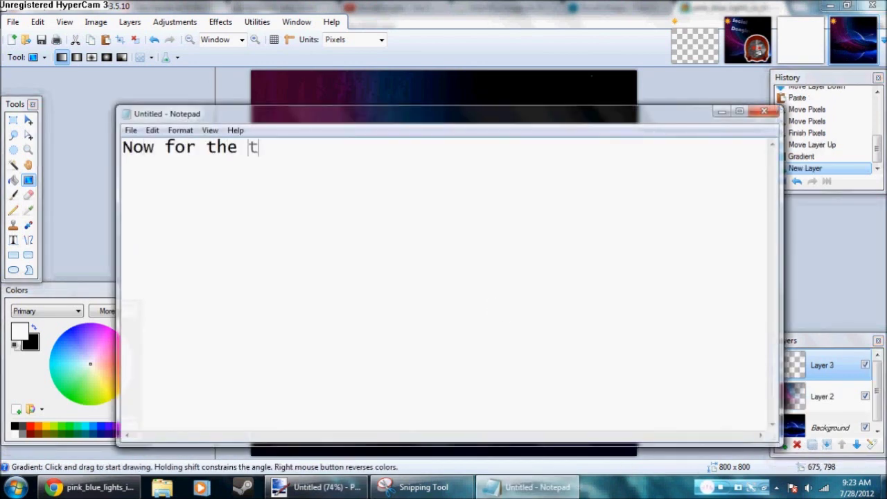
type("Now for the text effe")
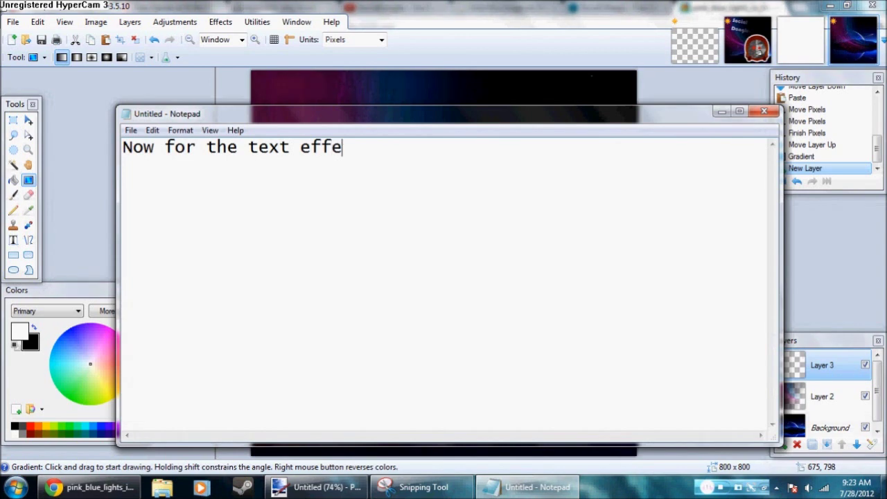
key("BackSpace")
key("BackSpace")
key("BackSpace")
key("BackSpace")
key("BackSpace")
key("BackSpace")
key("BackSpace")
key("BackSpace")
key("BackSpace")
key("BackSpace")
key("BackSpace")
key("BackSpace")
key("BackSpace")
key("BackSpace")
key("BackSpace")
key("BackSpace")
key("BackSpace")
key("BackSpace")
key("BackSpace")
key("BackSpace")
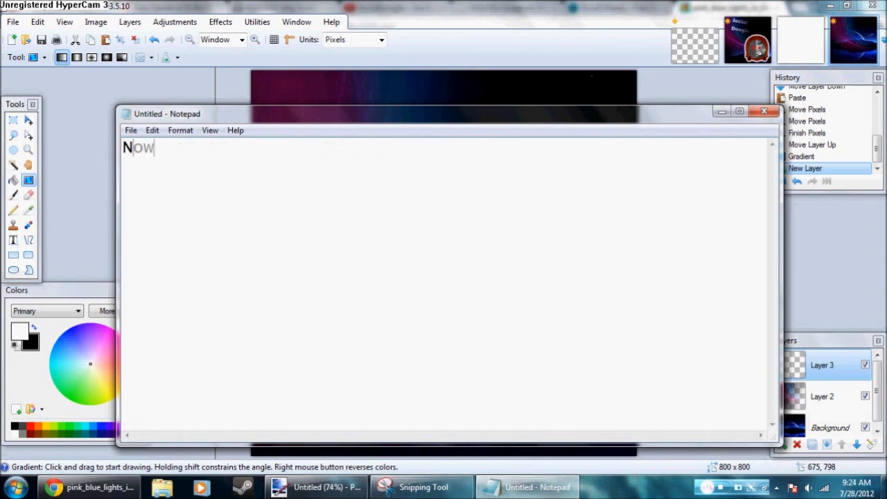
- Return to Paint.NET and activate the Text tool
key("alt+Tab")
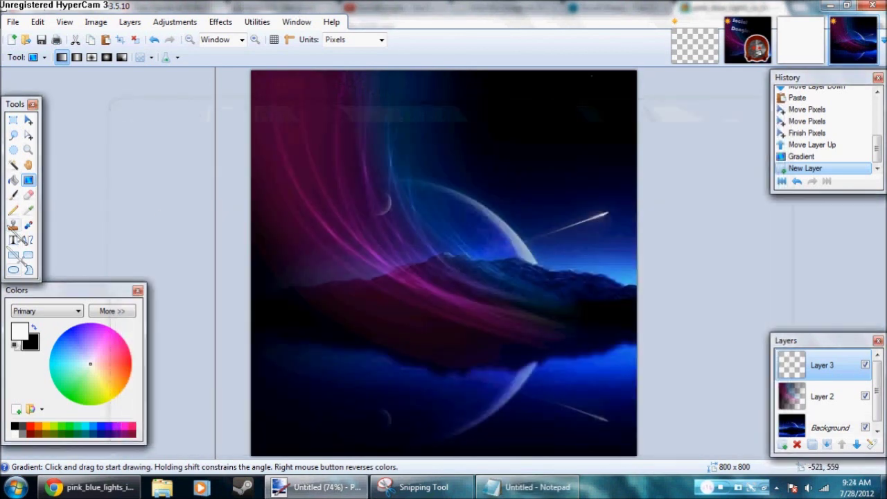
left_click(14, 240)
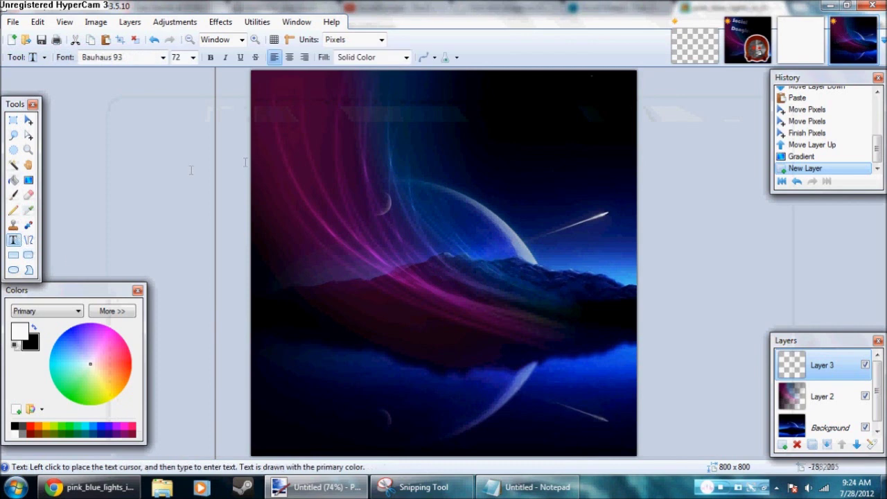
- Switch to Notepad, write "Choose the stuff and font you want for the test and effects" and erase it
left_click(542, 485)
type("Cho")
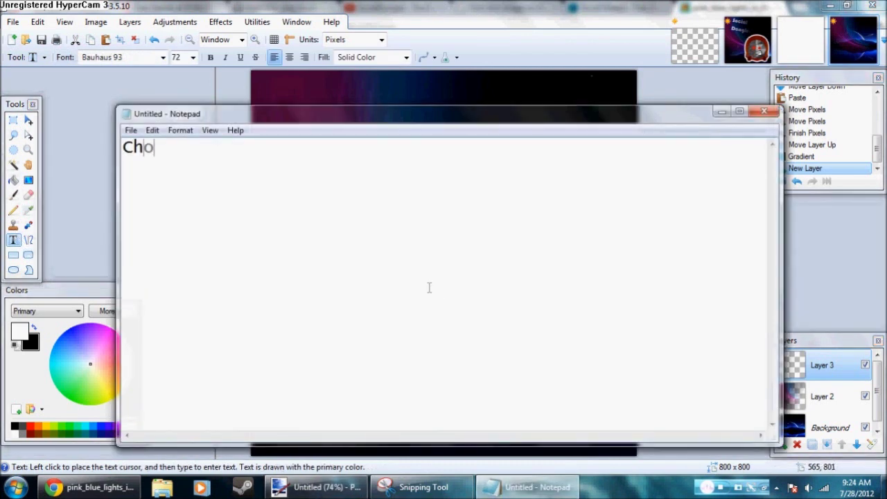
type("ose the stuff ")
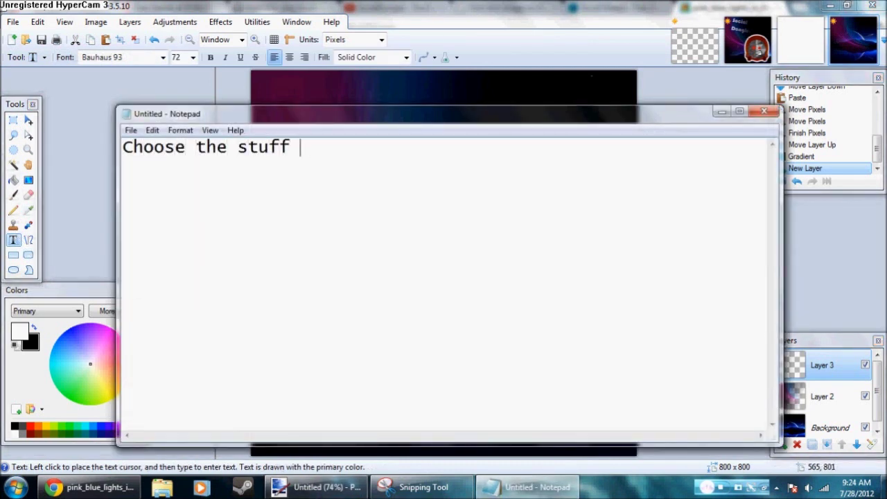
type("and font you want for the")
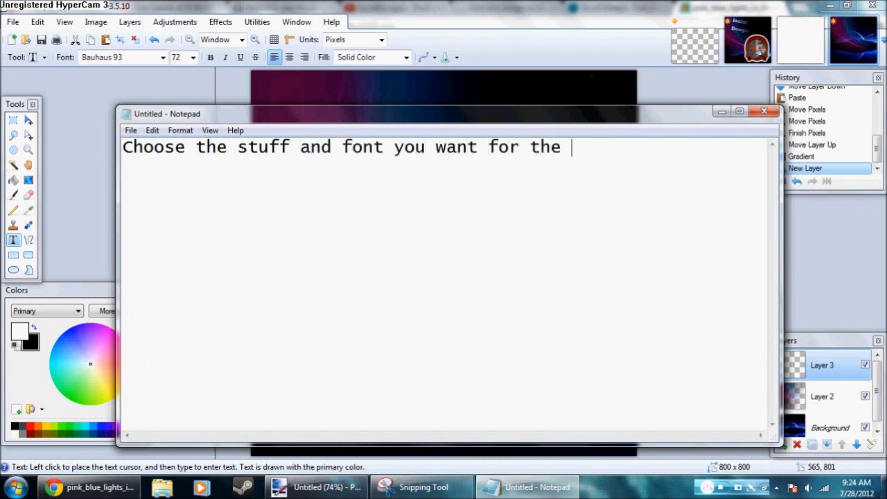
type(" test and effects")
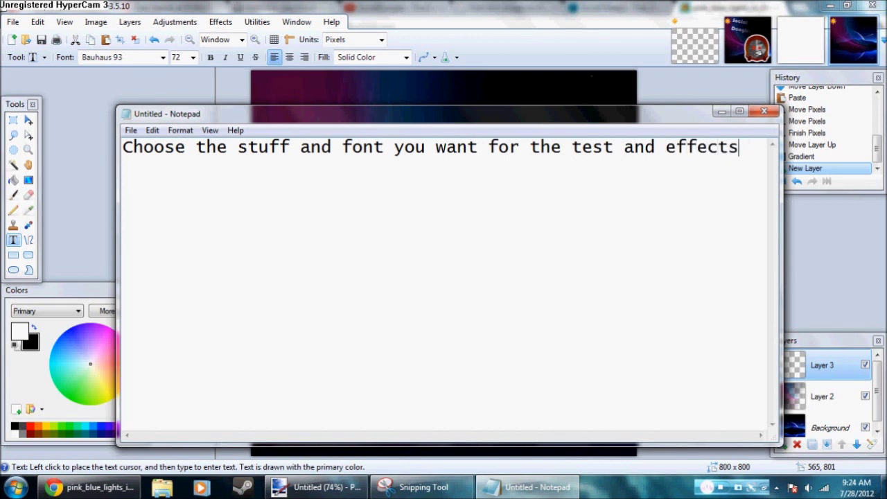
key("BackSpace")
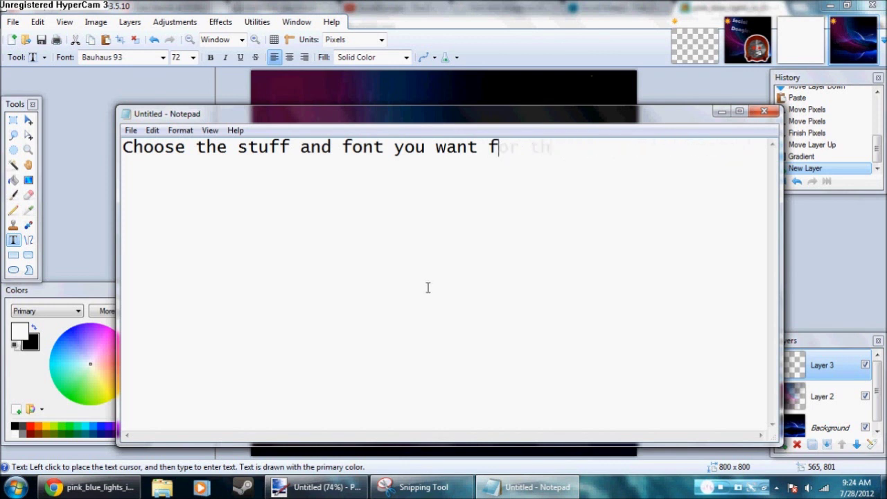
key("BackSpace")
key("BackSpace")
key("BackSpace")
key("BackSpace")
key("BackSpace")
key("BackSpace")
key("BackSpace")
key("BackSpace")
key("BackSpace")
- Write the note "I hope you could read that." in Notepad and erase it
type("I ")
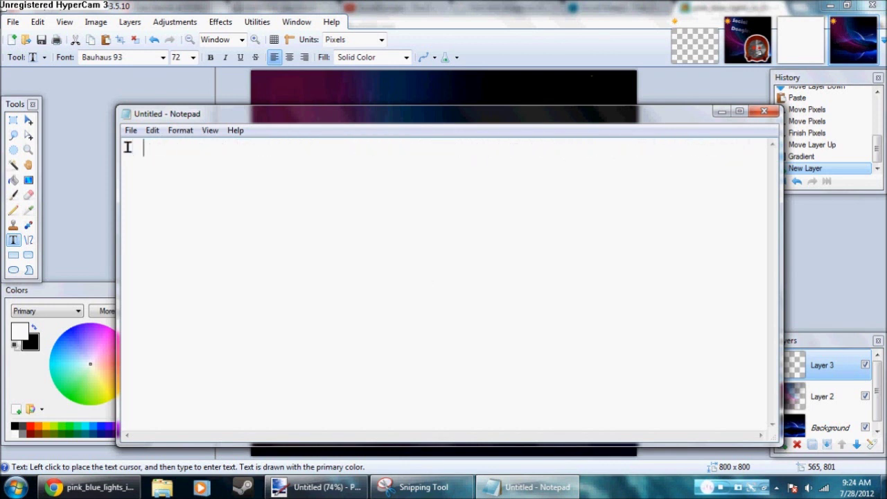
type("hope you could read that.")
key("BackSpace")
key("BackSpace")
key("BackSpace")
key("BackSpace")
key("BackSpace")
key("BackSpace")
key("BackSpace")
key("BackSpace")
key("BackSpace")
key("BackSpace")
key("BackSpace")
key("BackSpace")
key("BackSpace")
key("BackSpace")
key("BackSpace")
key("BackSpace")
key("BackSpace")
key("BackSpace")
key("BackSpace")
key("BackSpace")
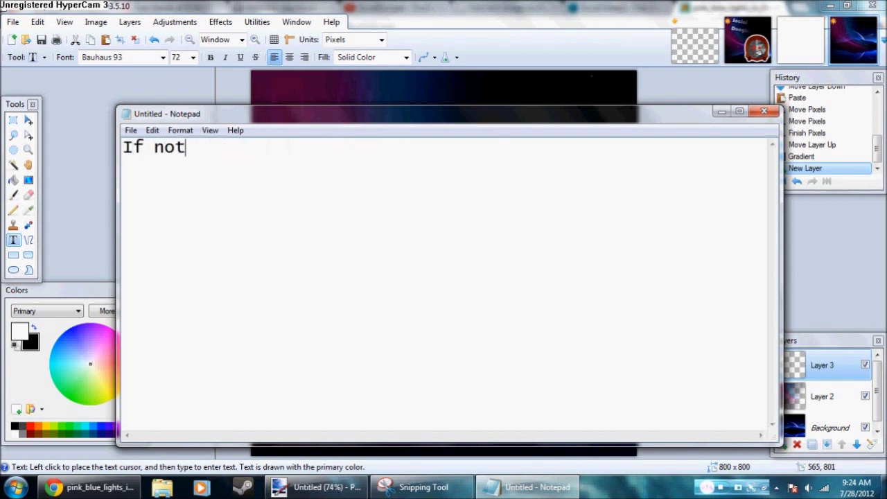
- Write the note "If not, I said choose the colors and things you want." in Notepad
type("If not, I said cho")
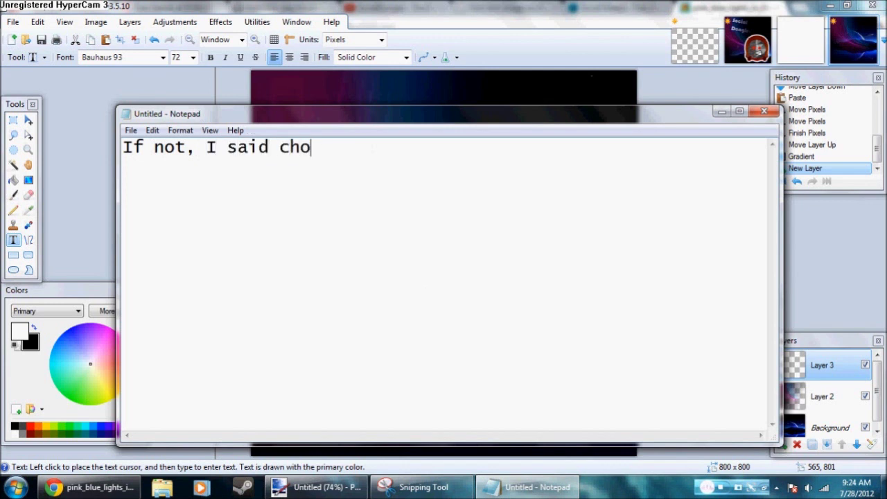
type("ose the colors and things you want.")
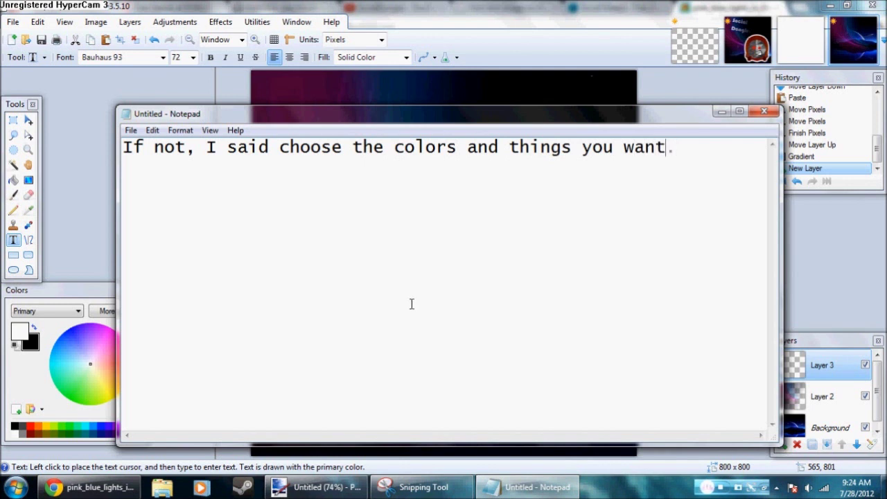
- Erase the note about choosing colors in Notepad and return to the Paint.NET canvas
key("BackSpace")
key("BackSpace")
key("BackSpace")
key("BackSpace")
key("BackSpace")
key("BackSpace")
key("BackSpace")
key("BackSpace")
key("BackSpace")
key("BackSpace")
key("BackSpace")
key("BackSpace")
key("BackSpace")
key("BackSpace")
key("BackSpace")
key("BackSpace")
key("BackSpace")
key("BackSpace")
key("BackSpace")
key("BackSpace")
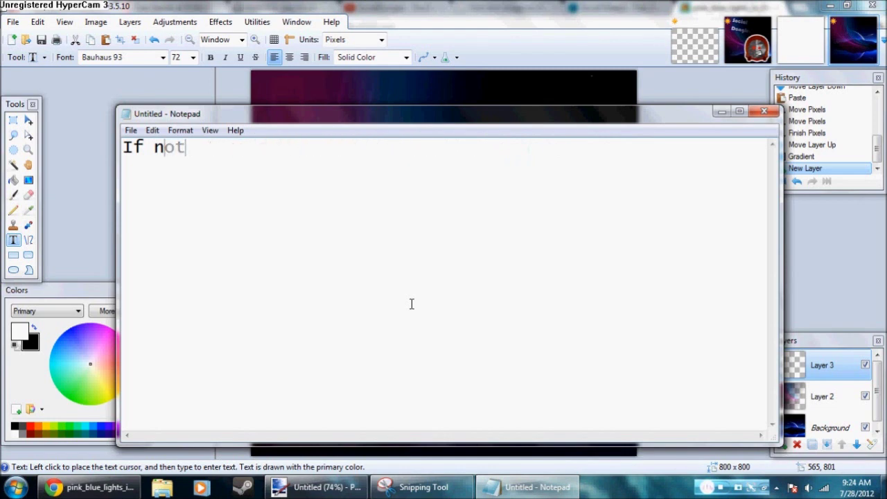
left_click(722, 112)
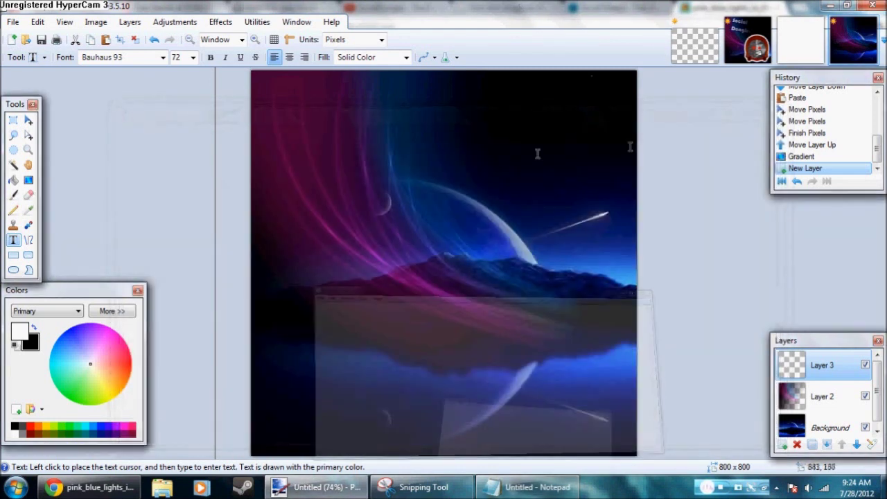
left_click(310, 118)
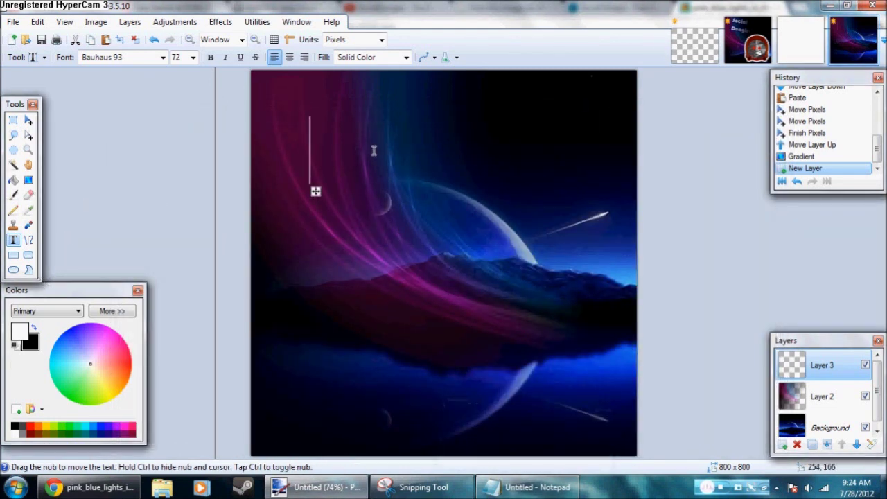
type("TEST")
key("BackSpace")
key("BackSpace")
type("X")
key("BackSpace")
key("BackSpace")
key("BackSpace")
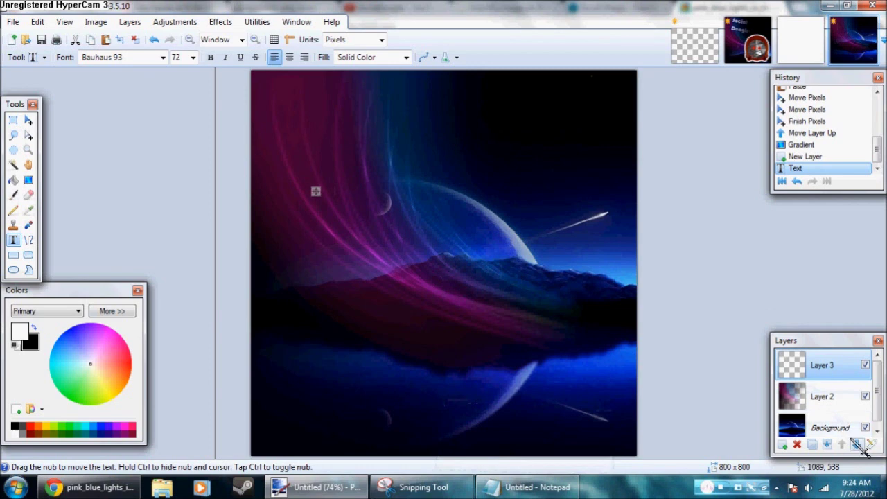
- Move Layer 3 below Layer 2 and place the text ":TEXT HERE:" across the upper part of the image
key("alt+Page_Down")
left_click(308, 147)
type("TE")
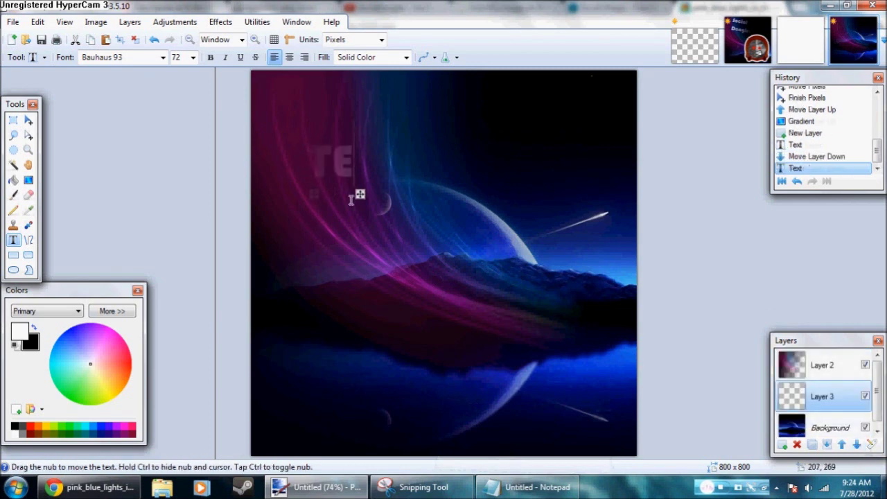
type("XT HERE")
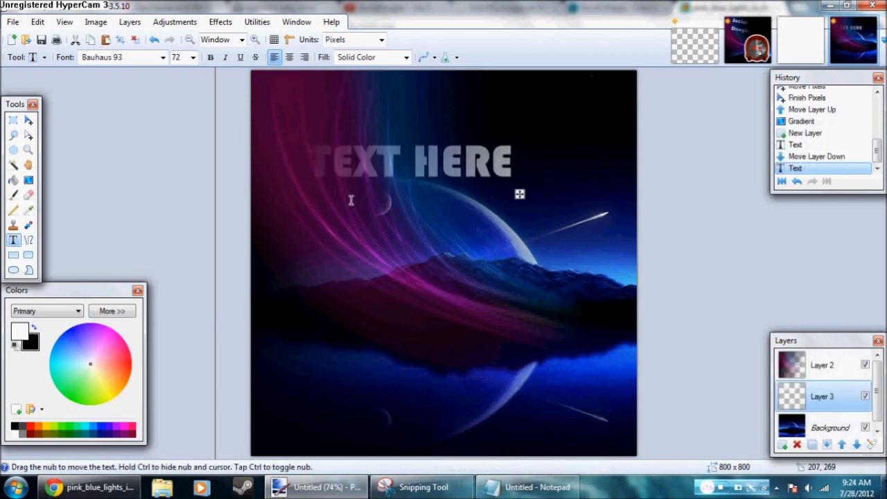
type(":")
key("BackSpace")
type(":")
type(":")
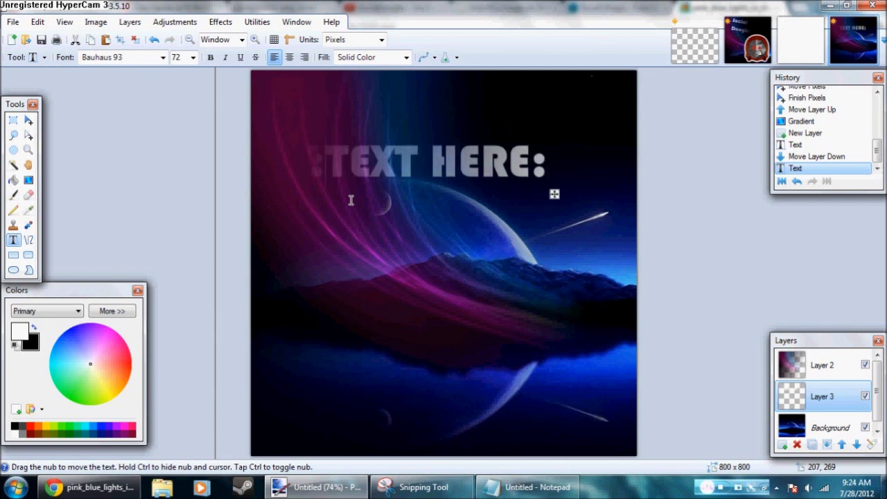
left_click_drag(555, 194, 567, 191)
- Switch to Notepad, write "Make sure to put it in between the two layers that you merged." and erase it
key("alt+Tab")
type("Mak")
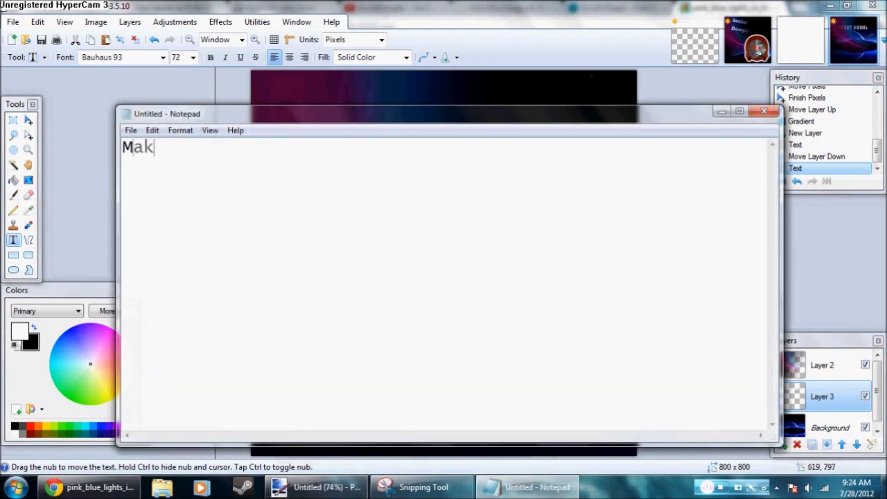
type("e srre to")
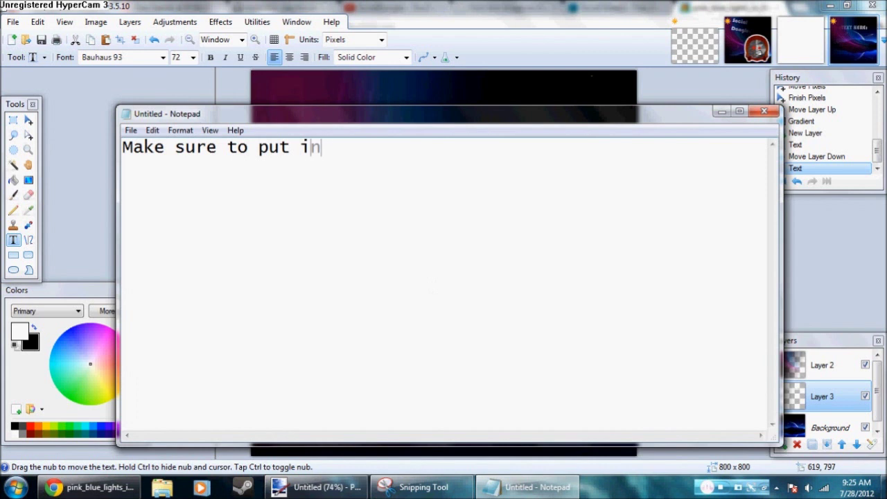
type(" put it in between the two layers that you merged.")
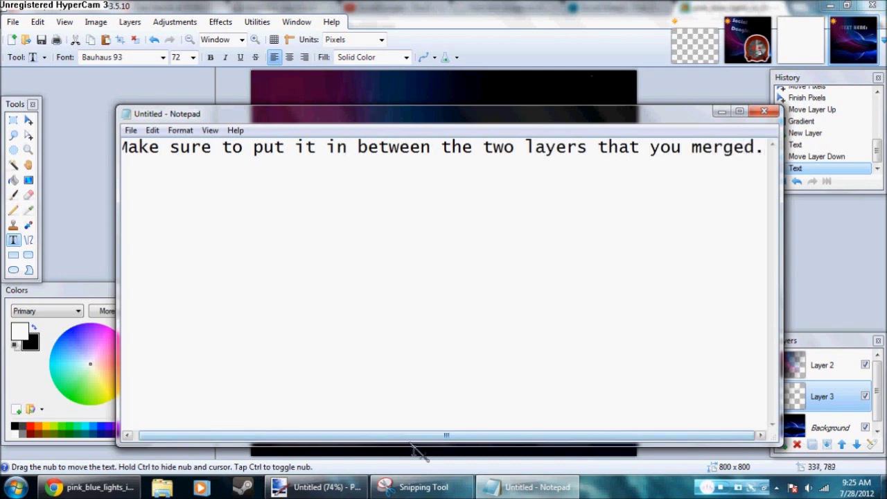
left_click_drag(405, 438, 396, 439)
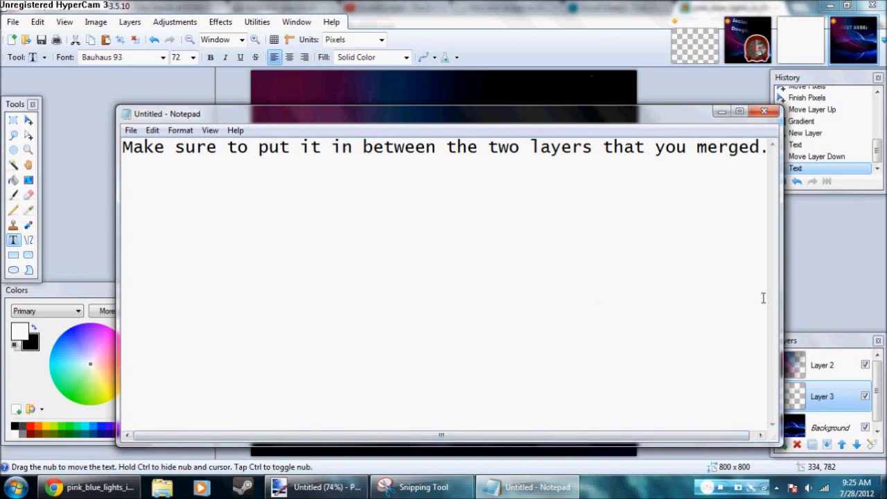
left_click_drag(766, 297, 100, 127)
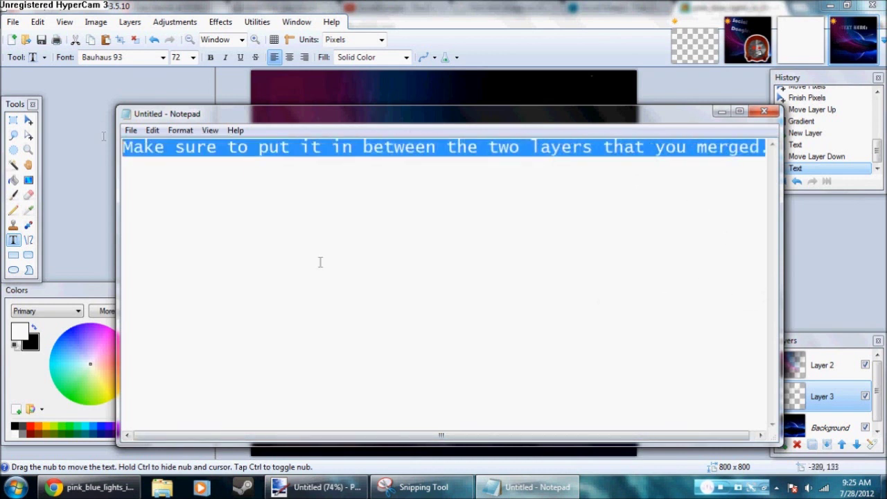
key("BackSpace")
left_click(102, 485)
left_click(281, 8)
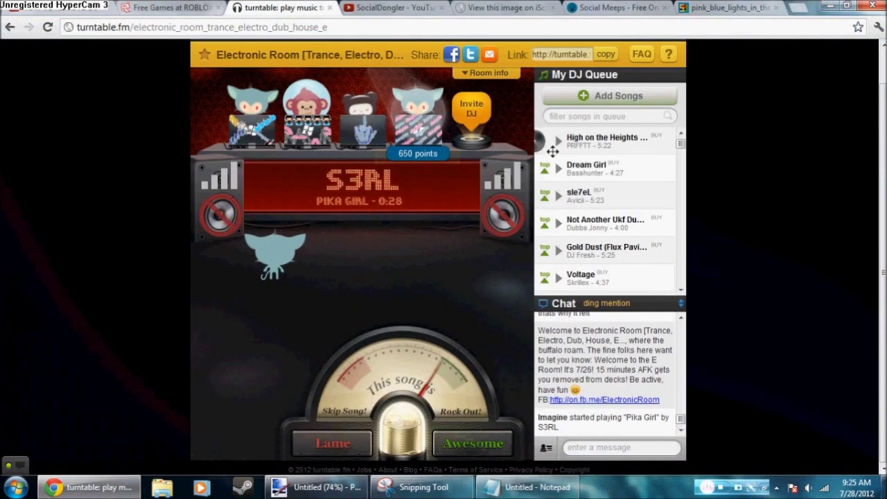
left_click(714, 8)
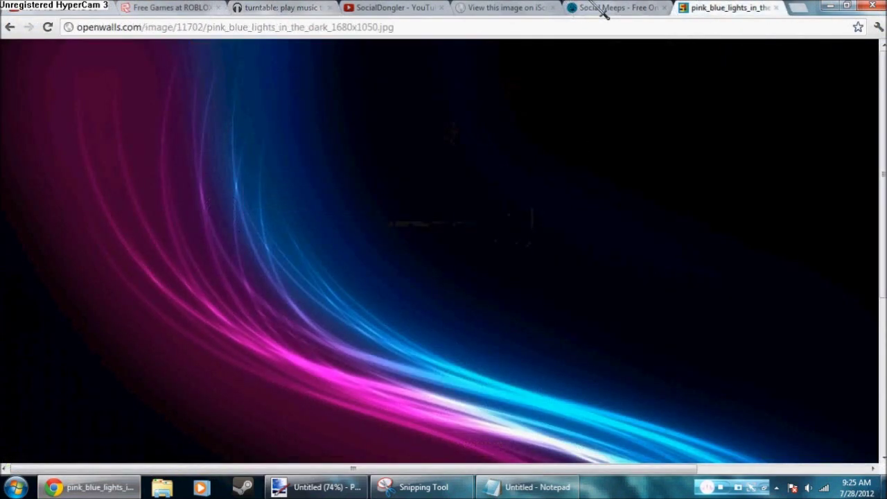
left_click(597, 10)
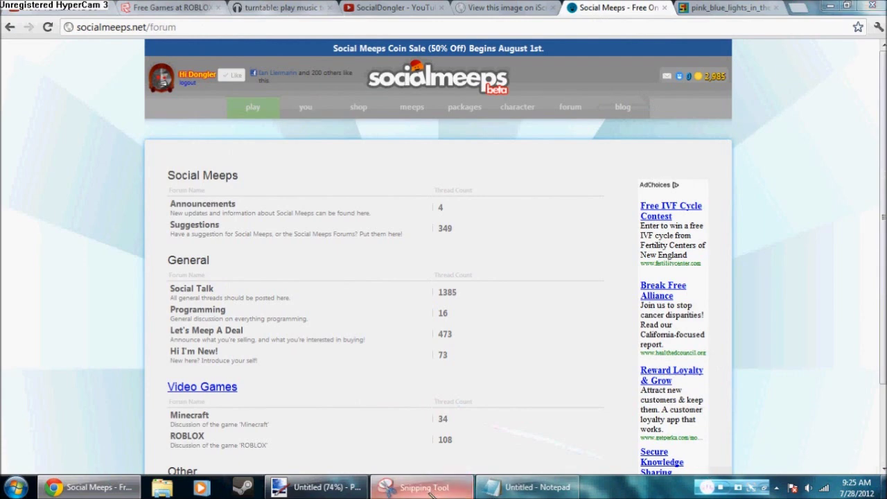
- Return to Paint.NET and move the ":TEXT HERE:" text slightly higher above the planet
left_click(319, 487)
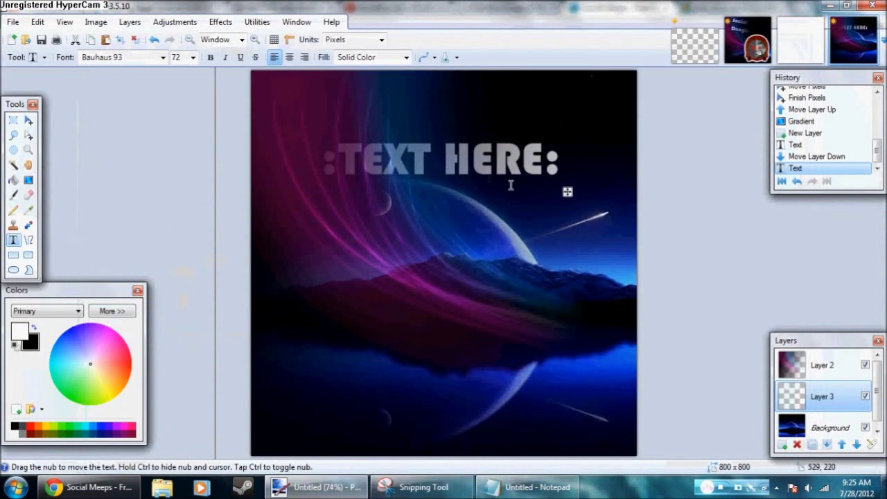
left_click_drag(566, 191, 562, 171)
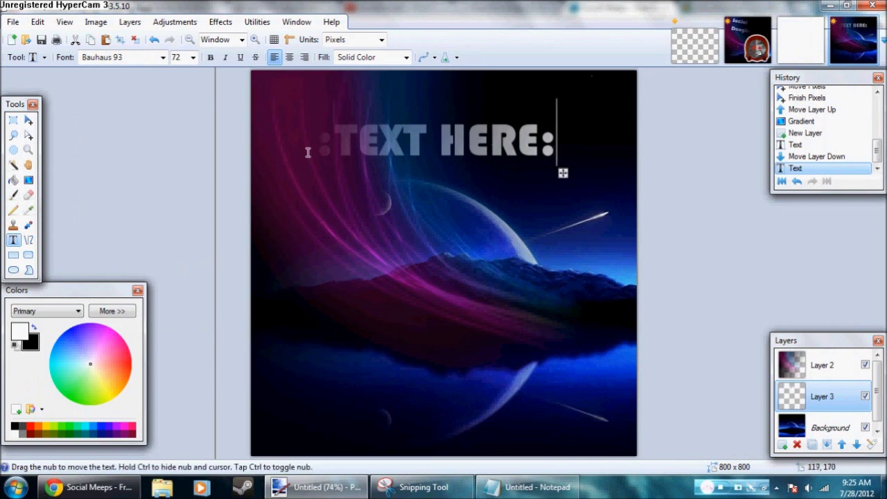
- Write the note "Then you can add an extra picture, if you would feel like doing so." in Notepad
left_click(530, 487)
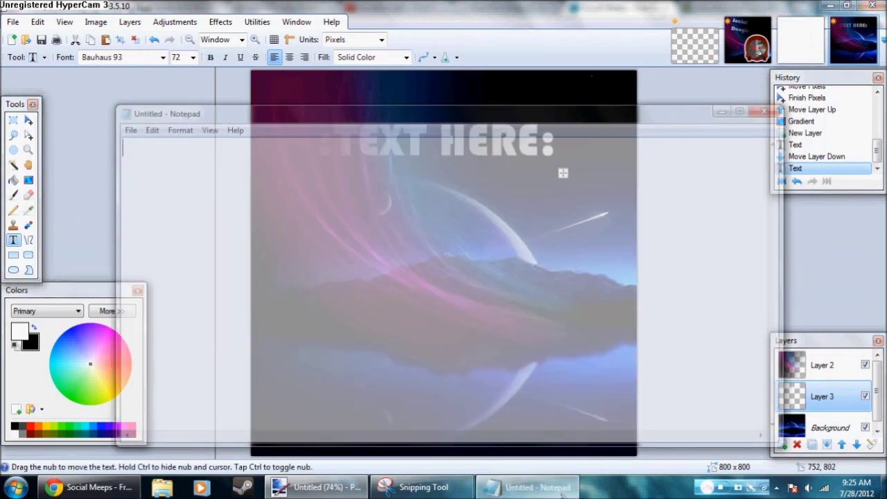
type("Then you can add an extr")
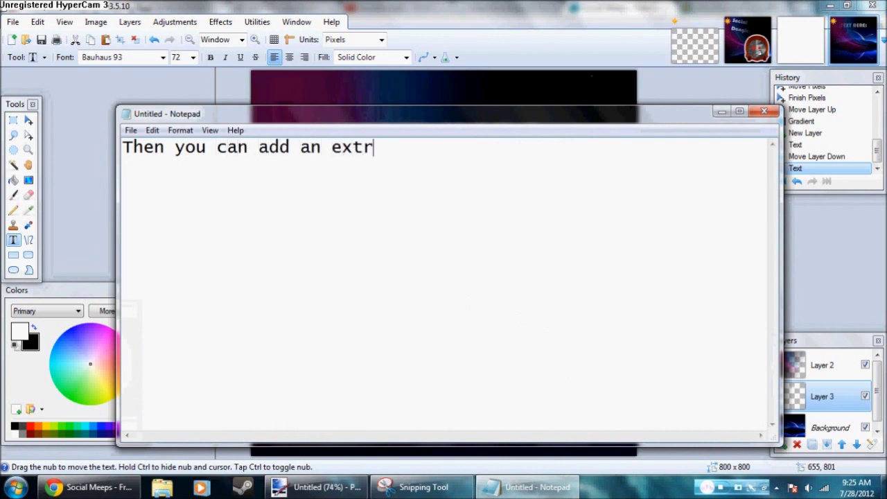
type("a picture, if you would feel")
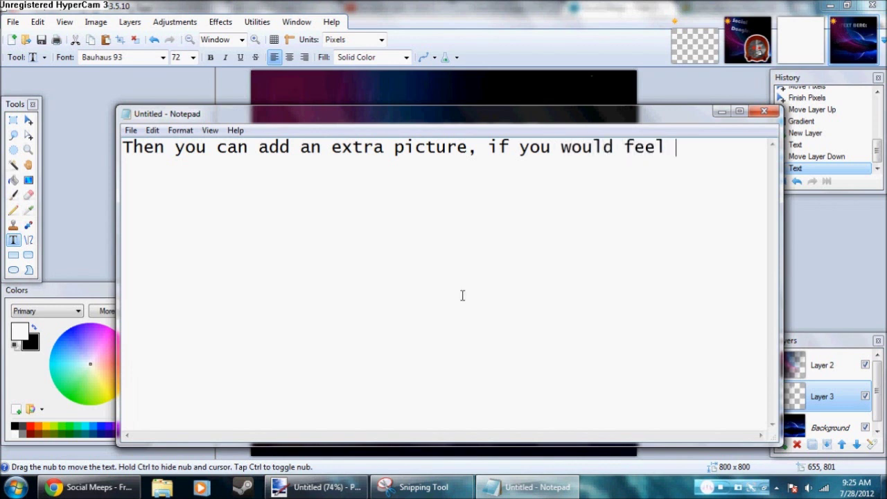
type(" like to")
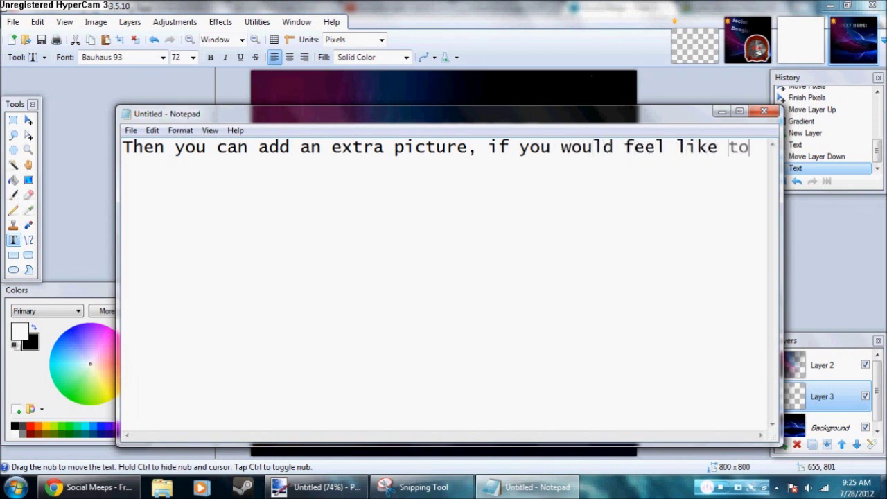
key("BackSpace")
key("BackSpace")
type("doing")
key("Return")
type("so")
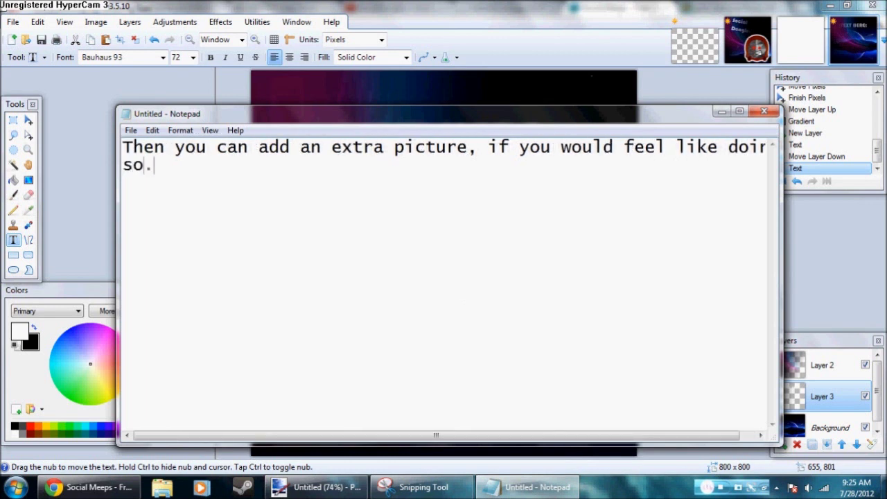
type(".")
mouse_move(412, 435)
left_mouse_down()
mouse_move(424, 435)
mouse_move(412, 435)
left_mouse_up()
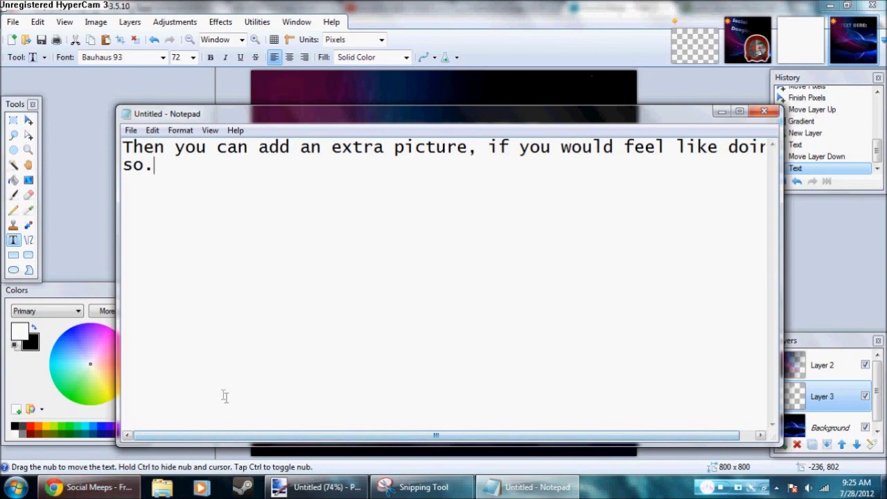
left_click_drag(352, 436, 239, 436)
left_click(90, 487)
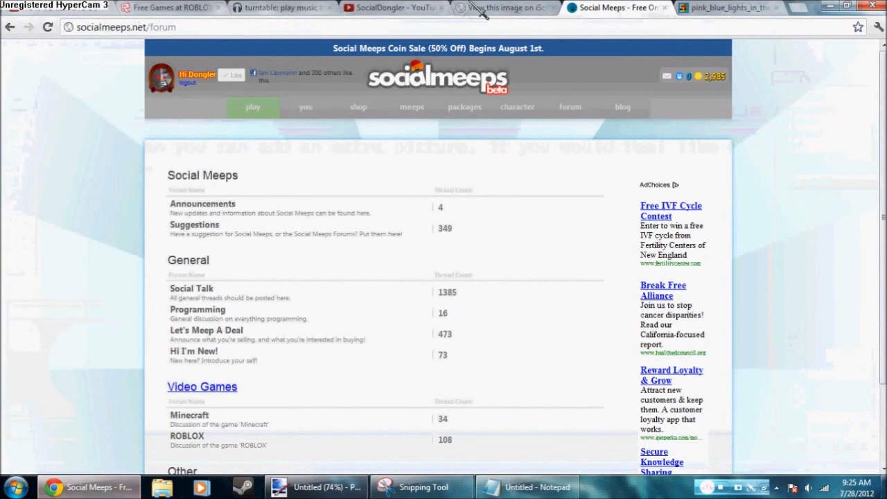
left_click(277, 8)
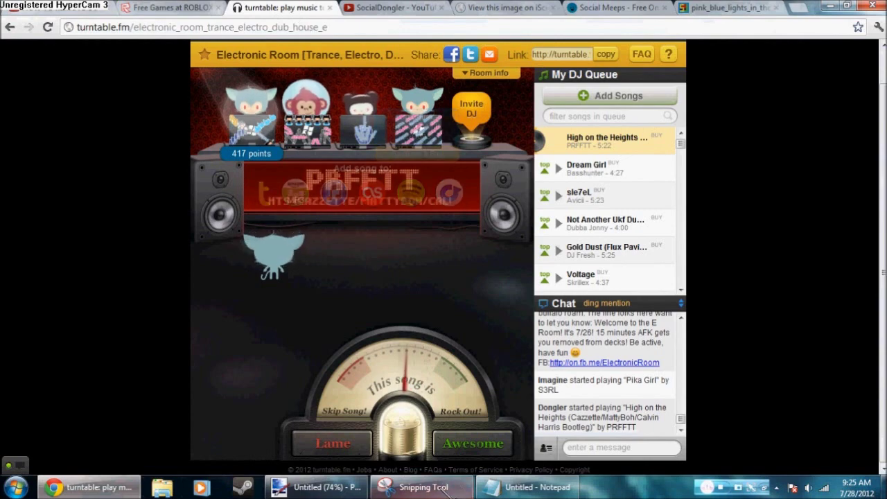
left_click(319, 488)
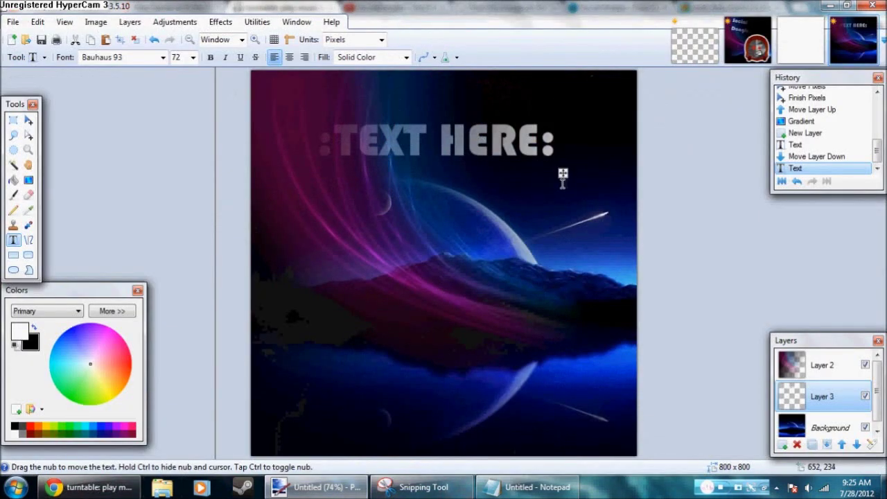
- Switch to the browser, go back to the Google Images results and search for "deadmau5"
left_click(91, 487)
left_click(721, 7)
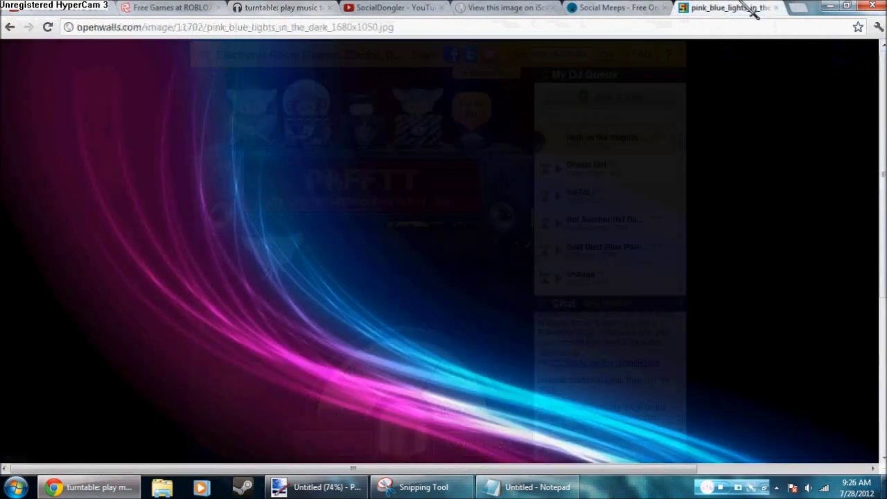
left_click(10, 27)
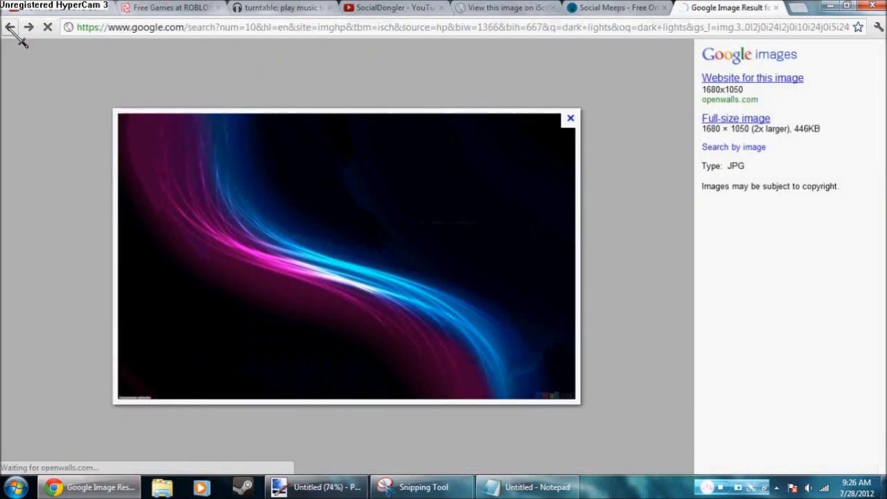
left_click(10, 27)
scroll(228, 110, "up", 4)
triple_click(214, 83)
type("deadmau5")
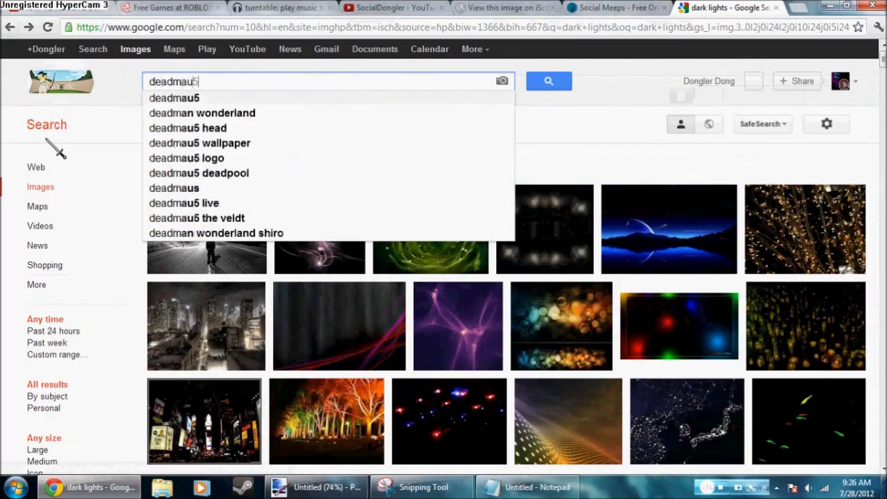
key("Return")
scroll(377, 371, "down", 1)
scroll(377, 370, "up", 1)
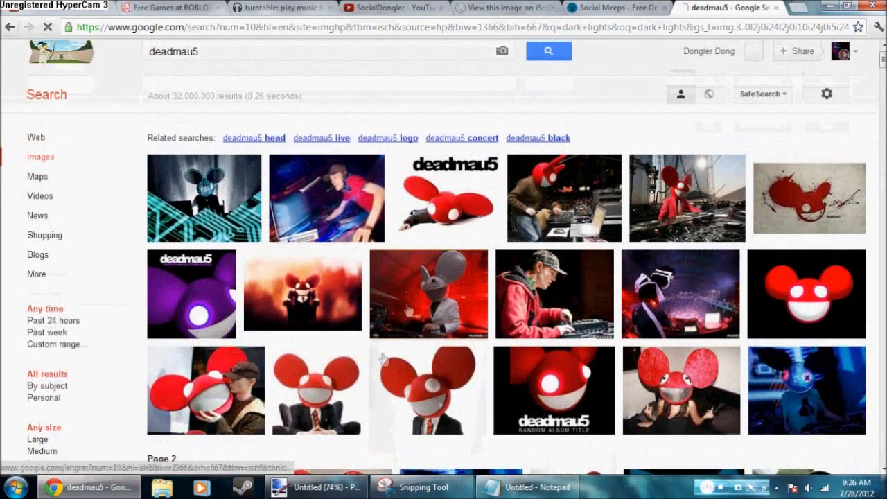
scroll(535, 265, "down", 1)
scroll(535, 265, "up", 2)
- Refine the image search to "deadmau5 head"
left_click(247, 81)
type("h")
key("BackSpace")
type("head")
key("Return")
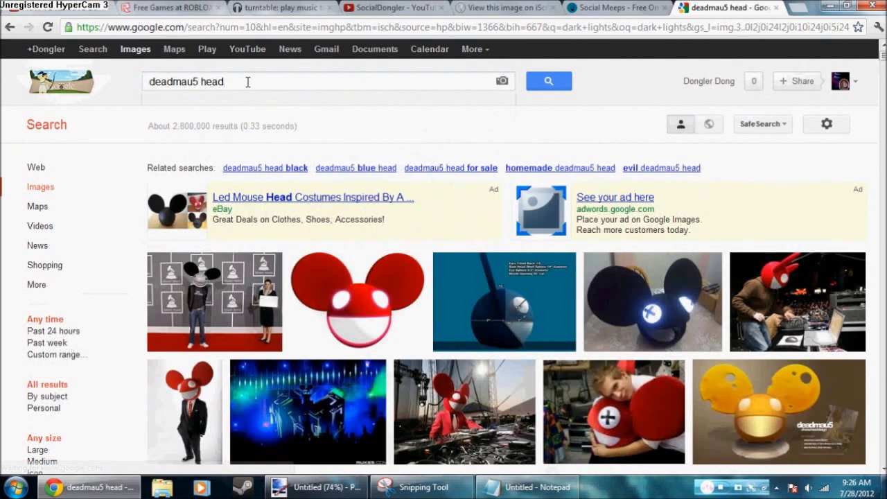
- Open the red deadmau5 head on a white background and copy the image
left_click(341, 298)
right_click(367, 305)
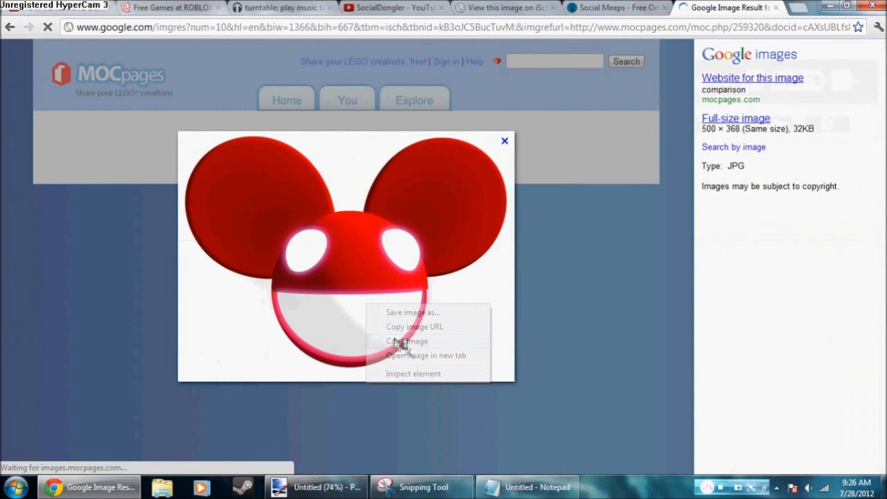
left_click(402, 341)
- In Paint.NET, paste the head onto a new layer above the text, move it lower and enlarge it to about 548 x 410 pixels
left_click(299, 488)
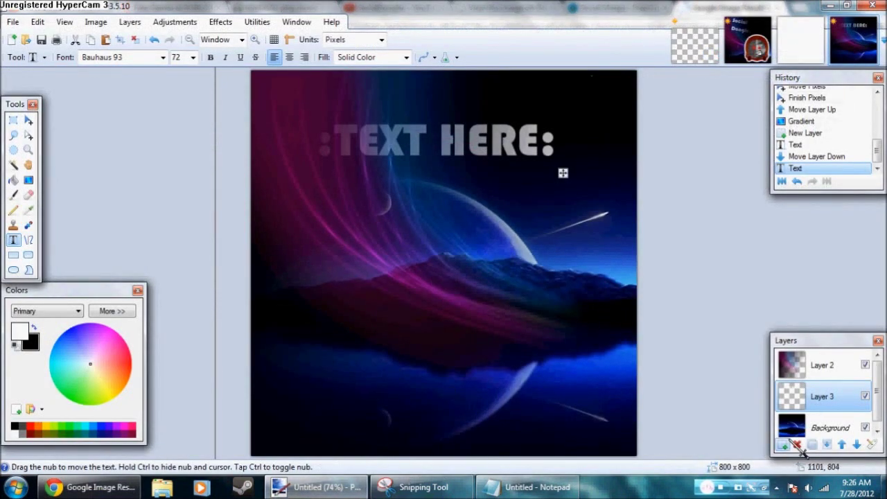
left_click(782, 445)
key("ctrl+v")
left_click_drag(419, 225, 511, 363)
left_click_drag(598, 229, 620, 207)
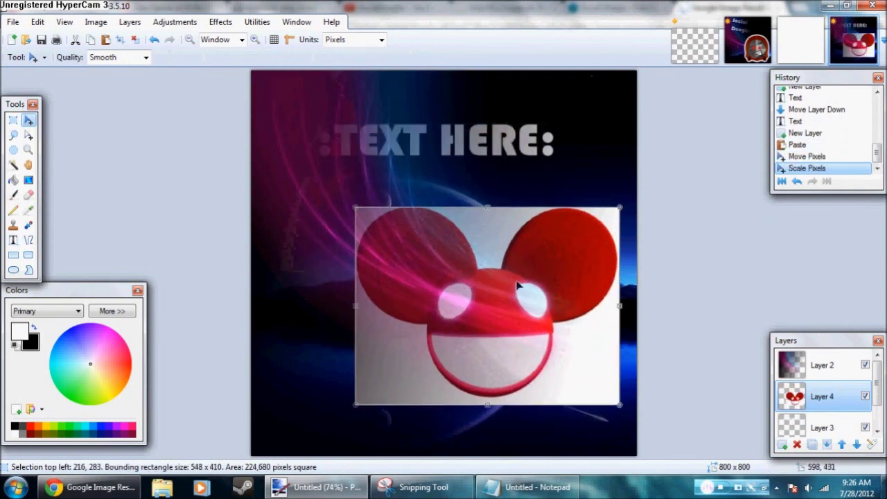
- Select the white background around the deadmau5 head with the Magic Wand and erase it
left_click(13, 164)
left_click(395, 361)
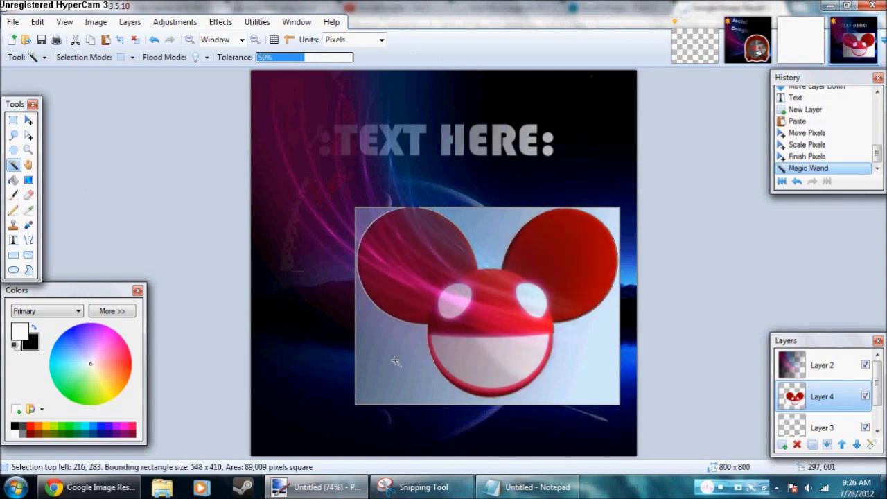
key("Delete")
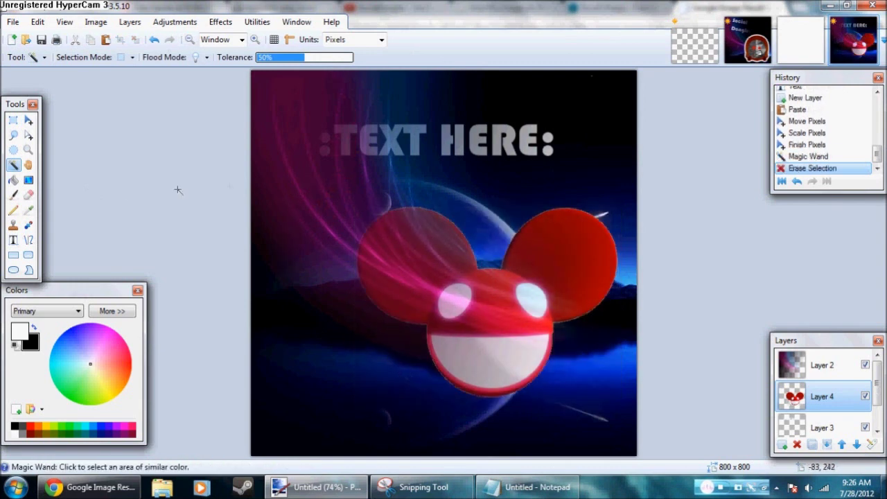
- Shift the whole head layer slightly down and to the left, and fade out the head's left side with a linear transparency gradient
left_click(29, 120)
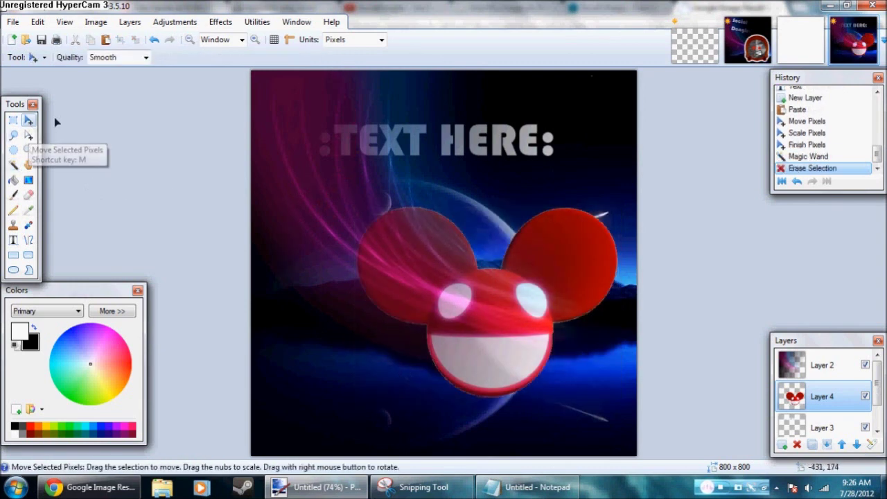
key("ctrl+a")
mouse_move(495, 296)
left_mouse_down()
mouse_move(481, 312)
mouse_move(488, 308)
left_mouse_up()
left_click(28, 180)
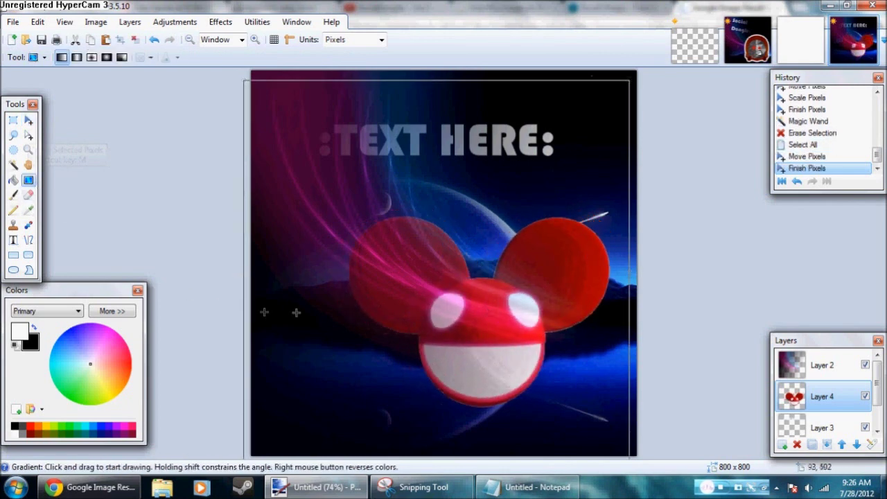
left_click_drag(332, 311, 374, 318)
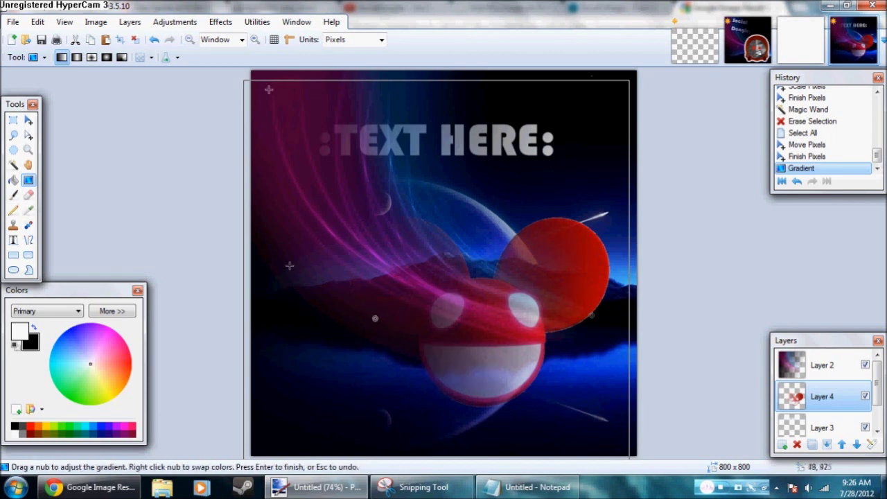
- Apply the Outline Object effect by pyrochild to the faded head, using white with a softness of 248
left_click(229, 23)
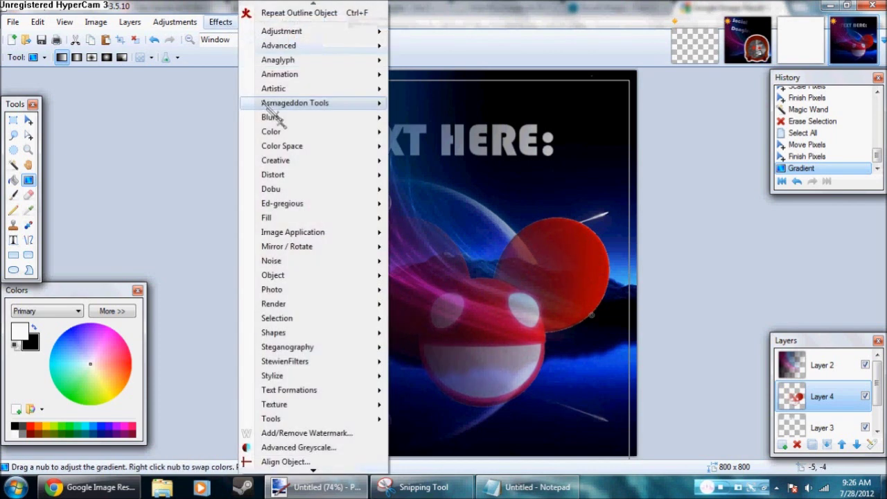
mouse_move(322, 283)
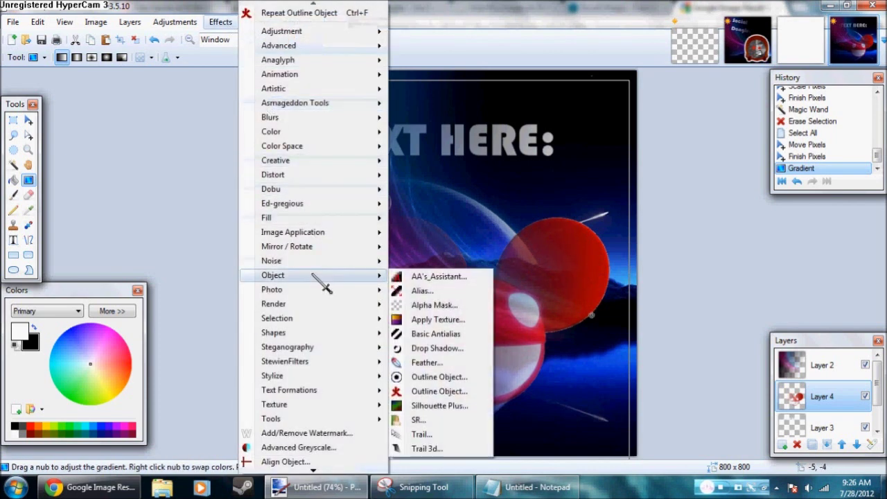
left_click(433, 391)
left_click_drag(433, 79, 173, 116)
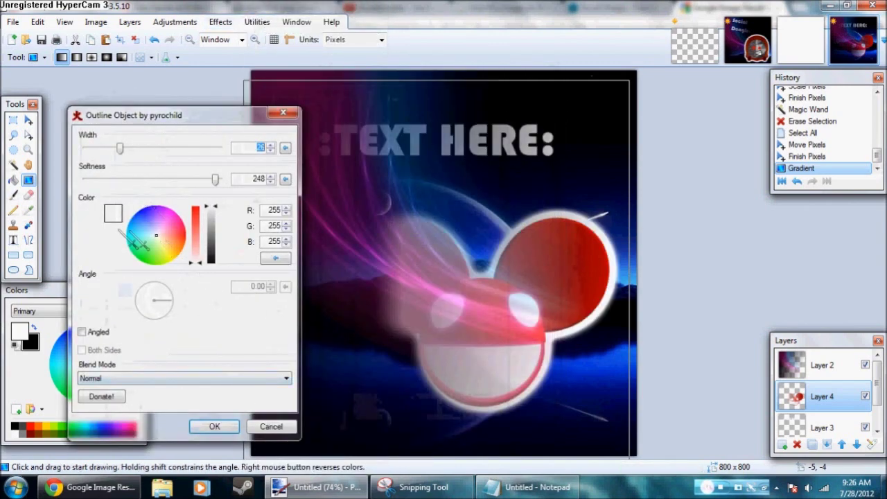
left_click(223, 426)
- Switch to Notepad and replace the existing note with "There. It's done."
left_click(530, 487)
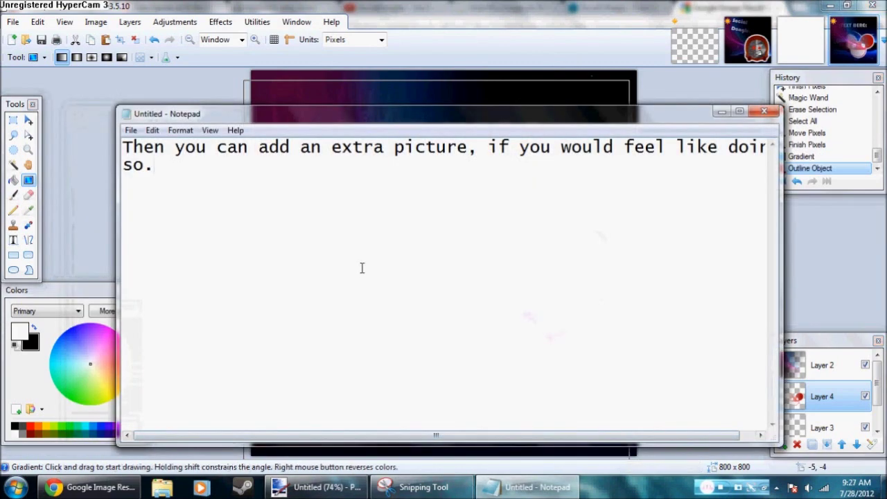
key("BackSpace")
key("BackSpace")
key("BackSpace")
key("BackSpace")
key("BackSpace")
key("BackSpace")
key("BackSpace")
key("BackSpace")
key("BackSpace")
key("BackSpace")
key("BackSpace")
key("BackSpace")
key("BackSpace")
key("BackSpace")
key("BackSpace")
key("BackSpace")
key("BackSpace")
key("BackSpace")
key("BackSpace")
key("BackSpace")
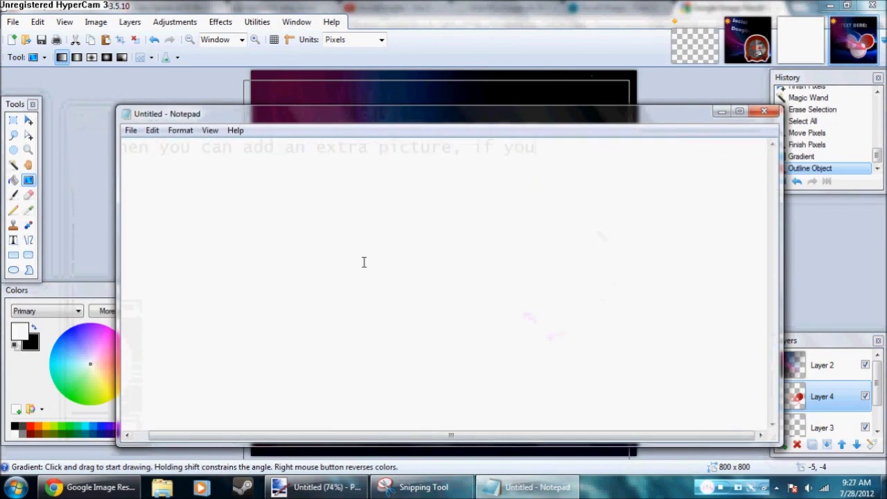
key("BackSpace")
key("BackSpace")
key("BackSpace")
key("BackSpace")
key("BackSpace")
key("BackSpace")
key("BackSpace")
key("BackSpace")
key("BackSpace")
key("BackSpace")
key("BackSpace")
type("Ther")
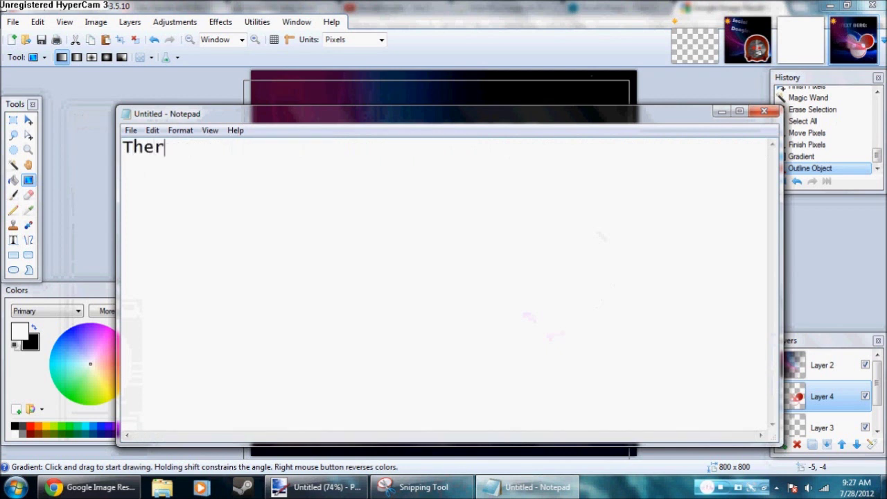
type("e. It's done.")
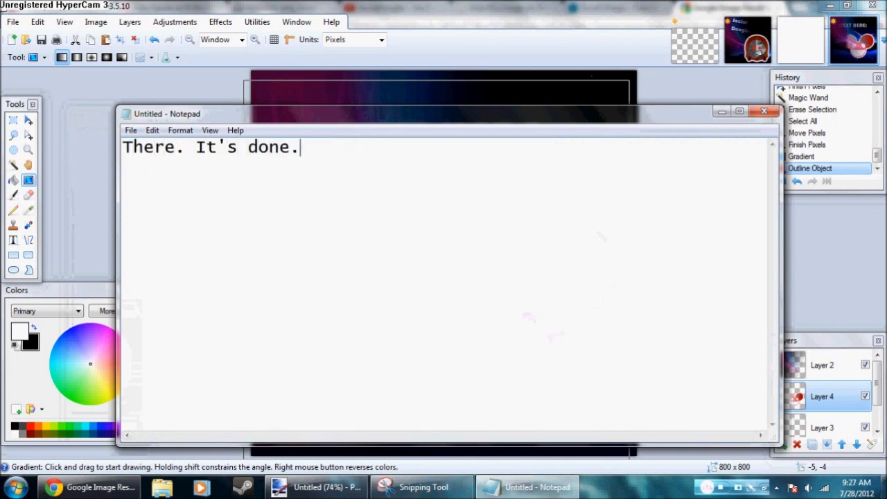
- Clear the note, briefly show the finished image in Paint.NET, and write in Notepad "Also, make sure to save it as a PNG or JPEG image."
key("BackSpace")
key("BackSpace")
key("BackSpace")
key("BackSpace")
key("BackSpace")
key("BackSpace")
key("BackSpace")
key("BackSpace")
key("BackSpace")
key("BackSpace")
key("BackSpace")
key("BackSpace")
key("BackSpace")
key("BackSpace")
key("BackSpace")
key("BackSpace")
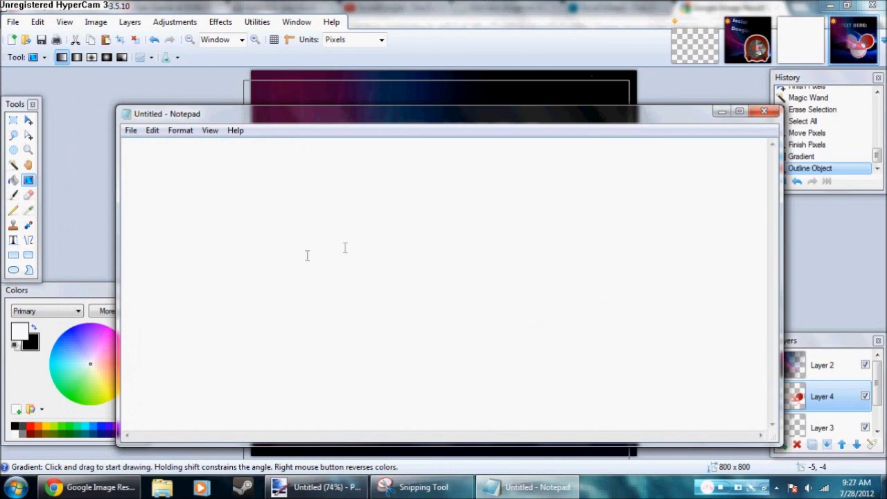
key("alt+Tab")
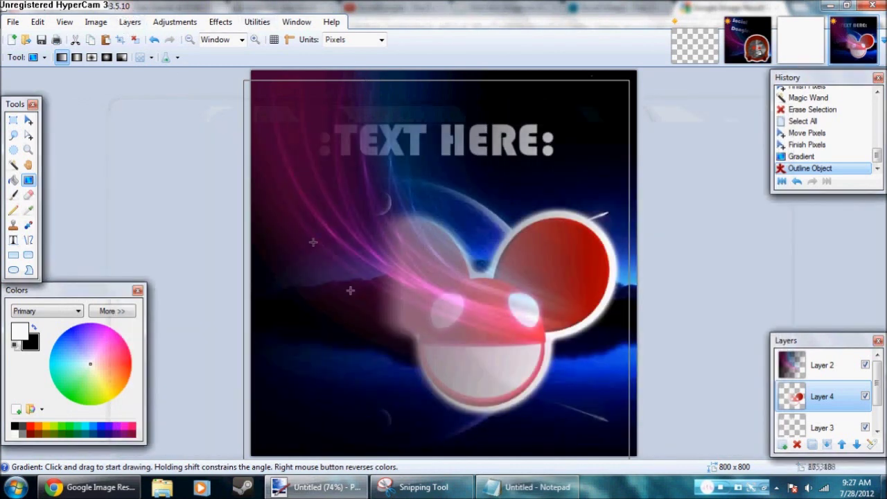
key("alt+Tab")
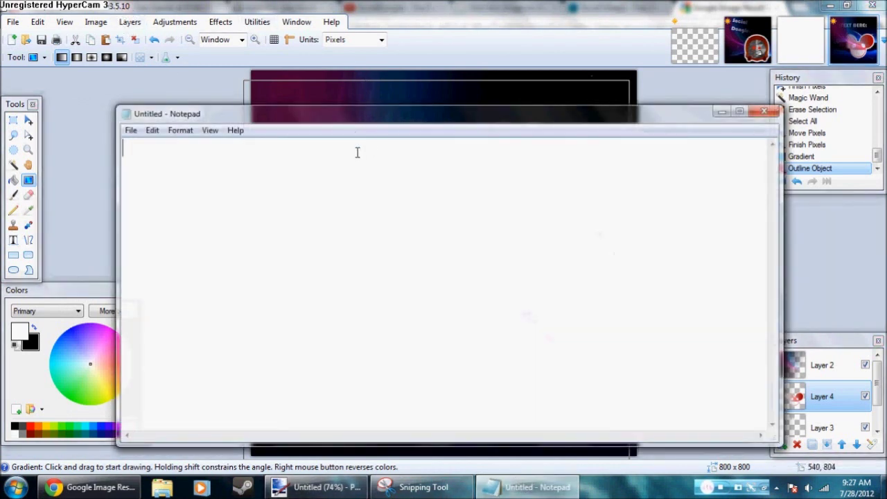
type("Also, make sure to save it")
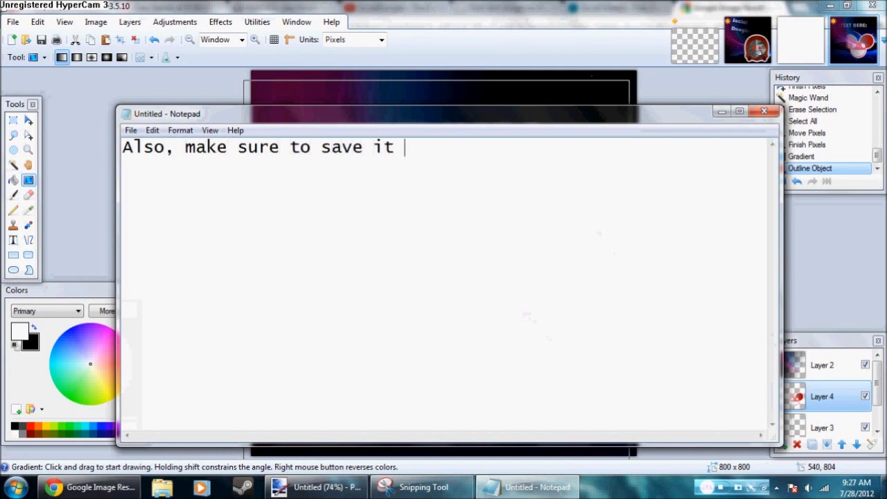
type("G or JPEG image.")
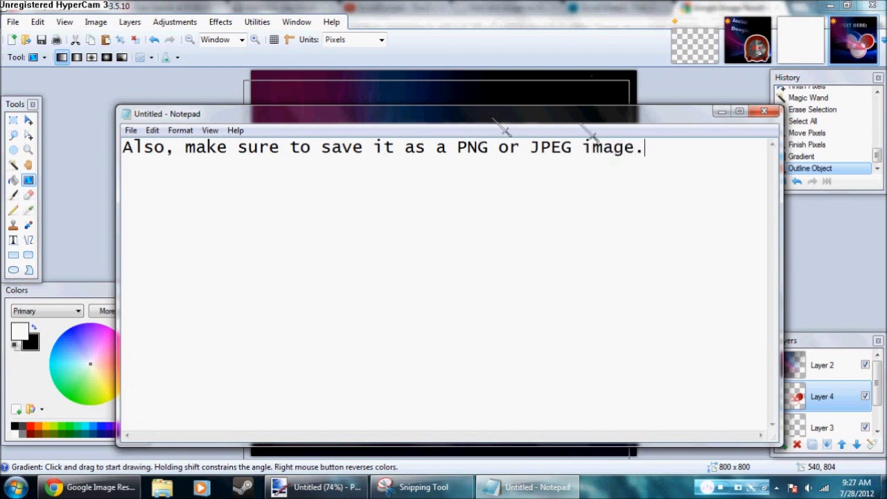
- Replace the saving advice with the line "Well, I hope you enjoyed this tutorial, and I hope it helped you."
left_click_drag(644, 148, 60, 174)
key("BackSpace")
type("Well,")
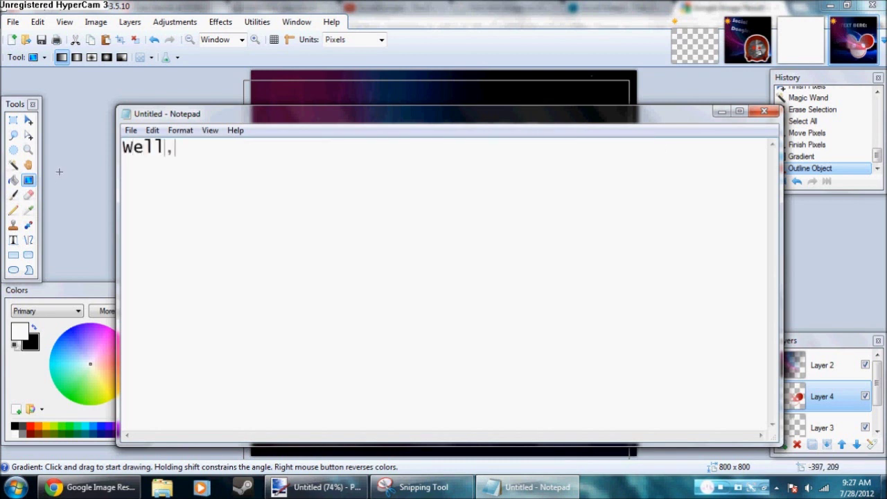
type(" I hope you e")
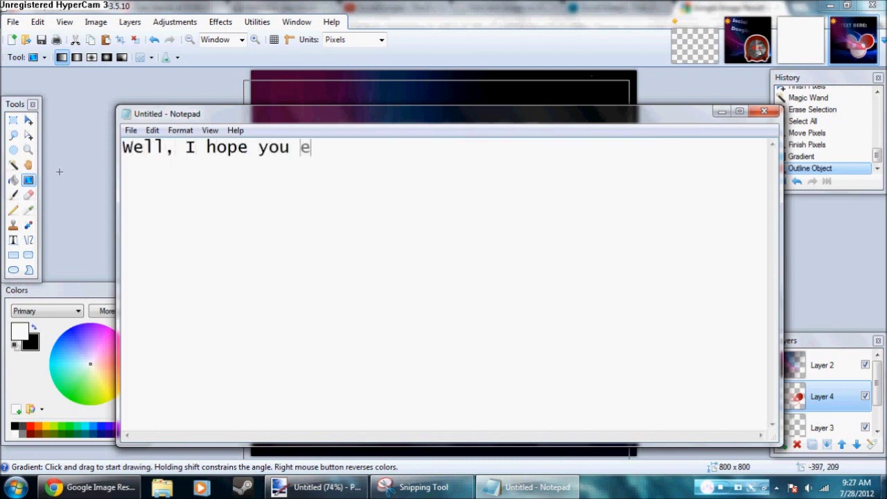
type("njoyed this t")
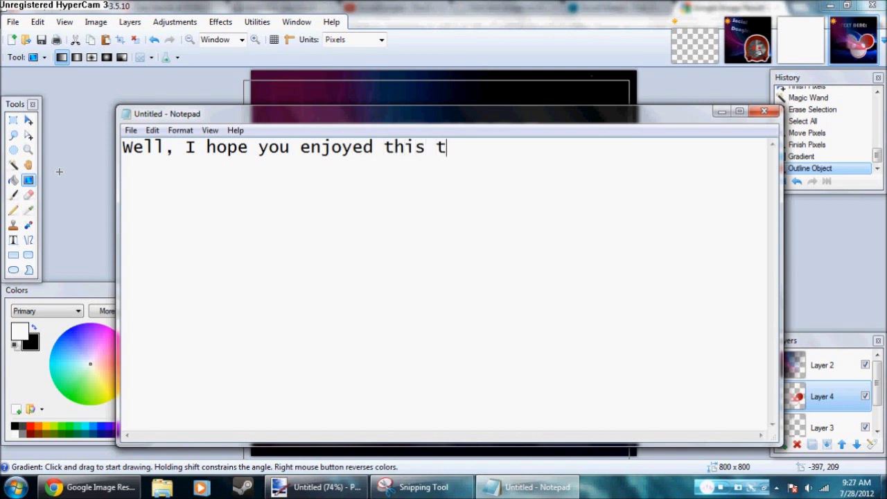
type("utorial, ")
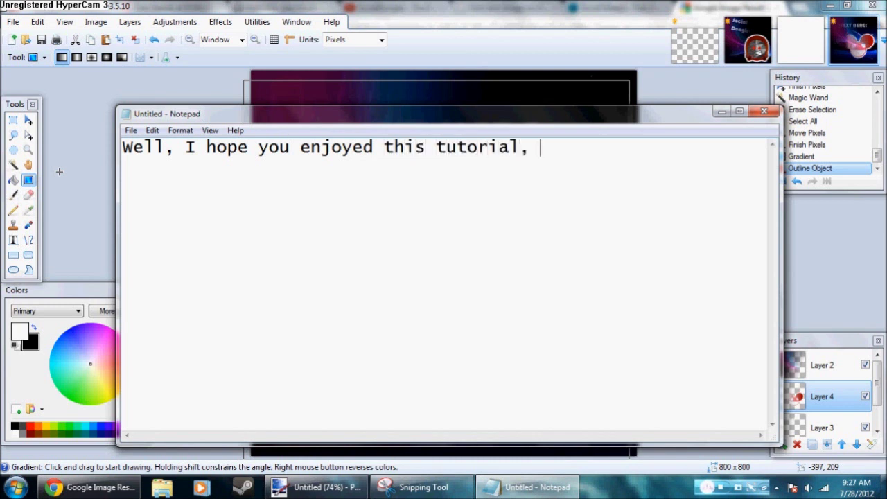
type("and I hope it hlped")
key("BackSpace")
key("BackSpace")
key("BackSpace")
type("elped you.")
key("Return")
- Add a second line reading "Remember, I will make making 3 logos at request on PM,"
type("Re")
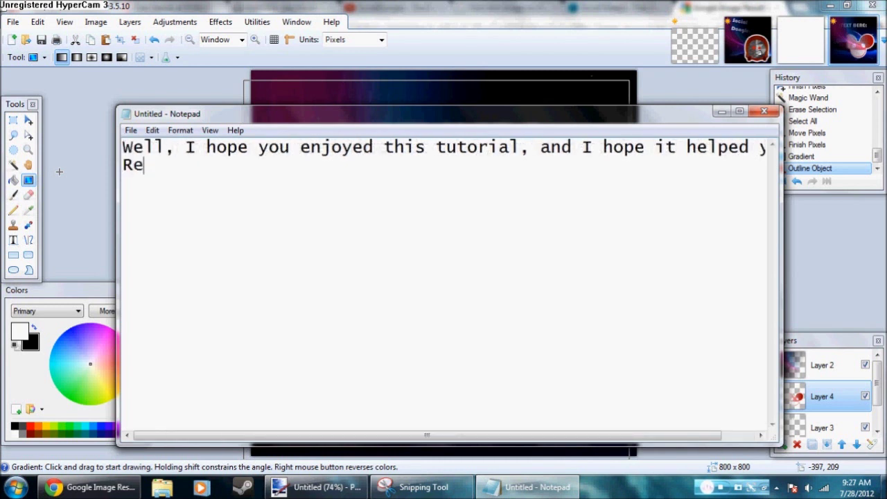
type("member, I will make ")
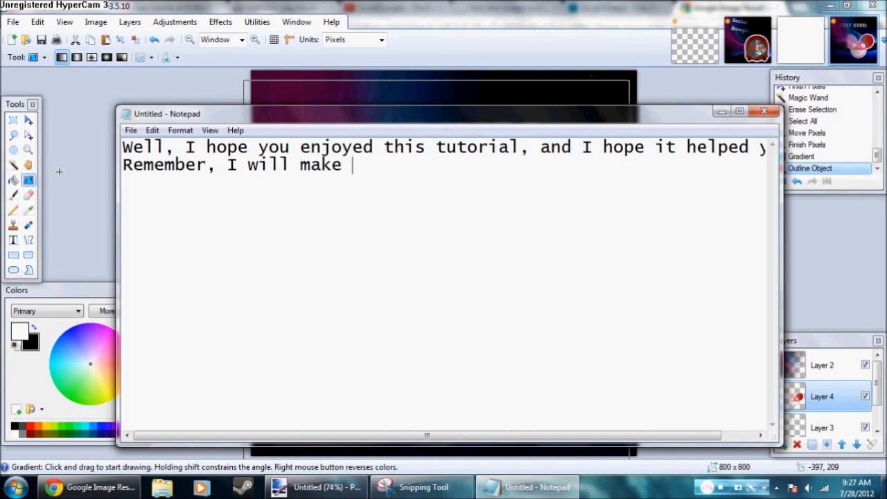
type("making 3 logos at requ")
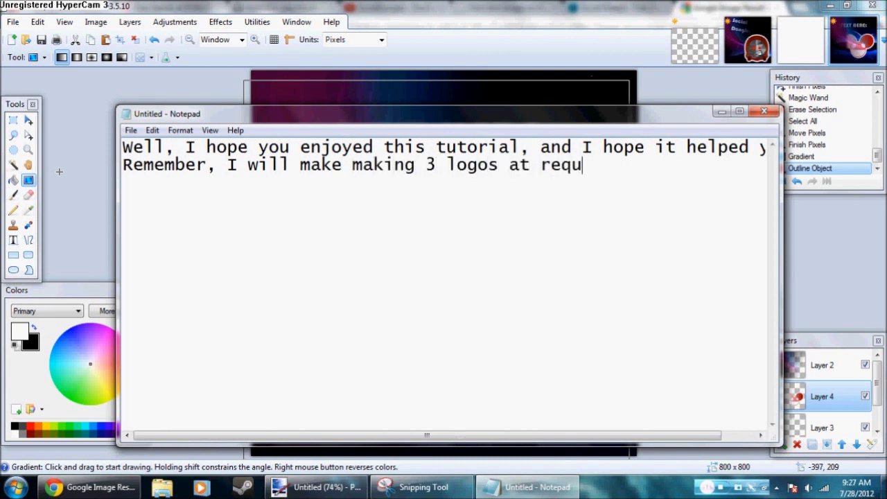
type("est a")
key("BackSpace")
type("on PM, ")
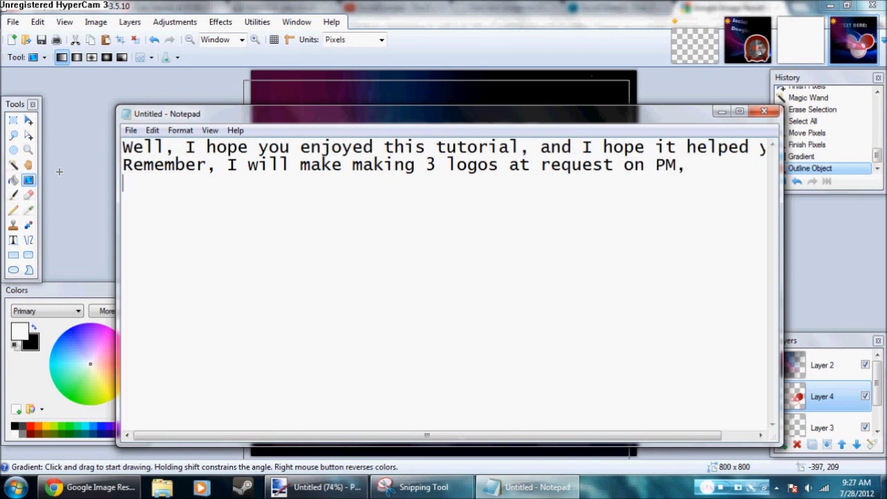
- Add a third line reading "also, please include the primary image you want and secondary,"
type("also, please include the color uyou")
key("BackSpace")
key("BackSpace")
key("shift+Left")
key("shift+Left")
type("you")
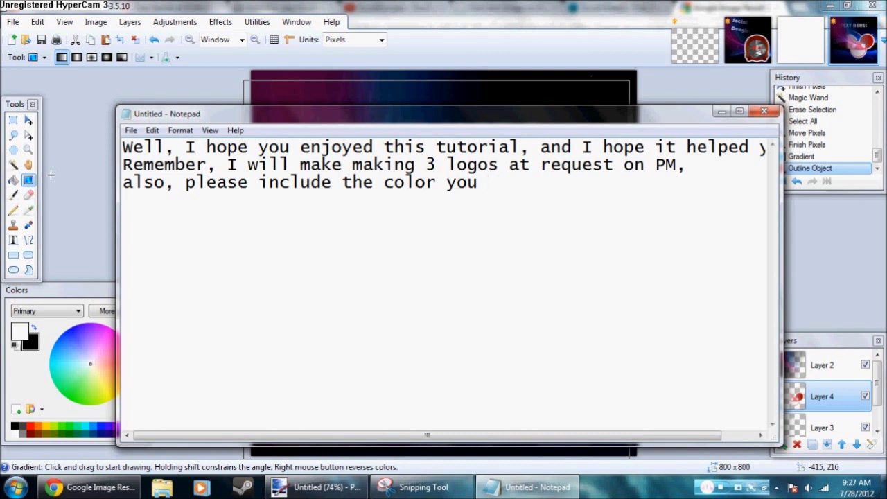
key("BackSpace")
key("BackSpace")
key("BackSpace")
key("BackSpace")
key("BackSpace")
key("BackSpace")
key("BackSpace")
type("primar")
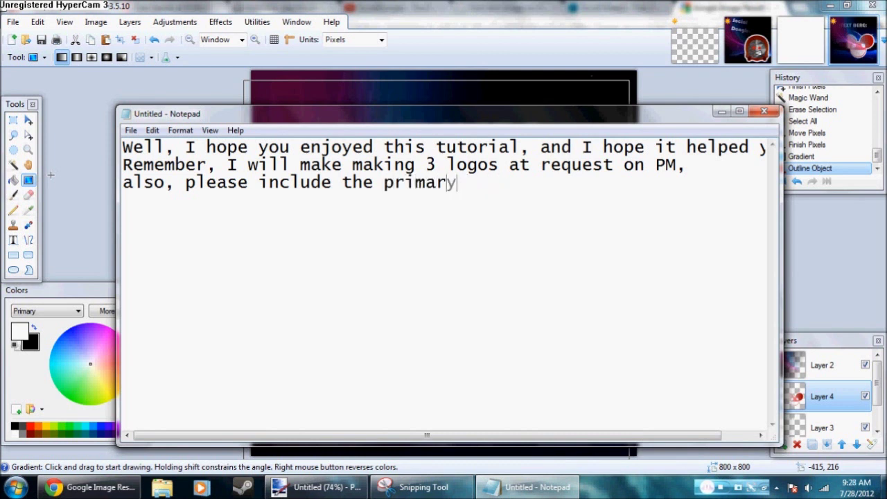
type("y image y")
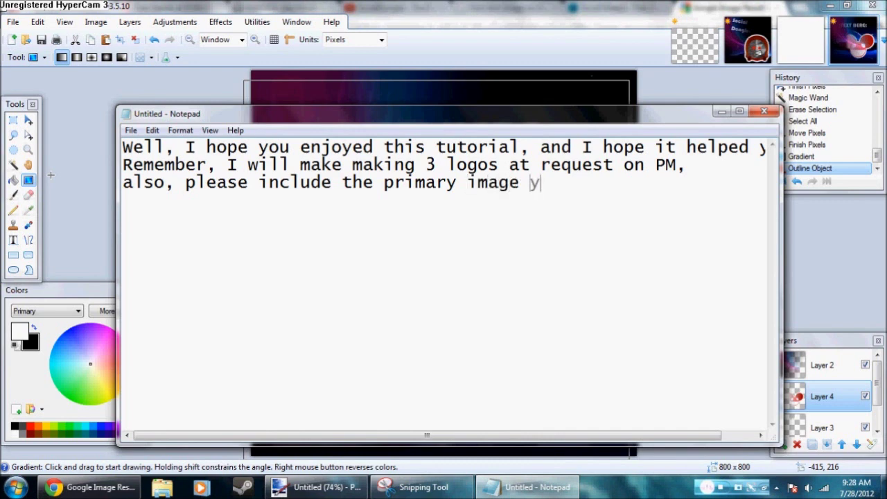
type("ou want and seconda")
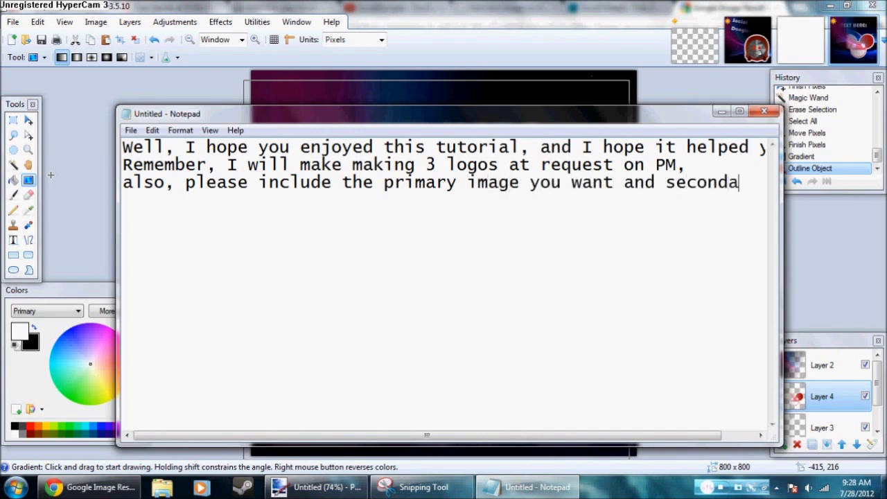
type("ry,")
key("Return")
- Add a fourth line reading "and possibly the extra one, or what category you want of them." and review the note's full width
type("and possil")
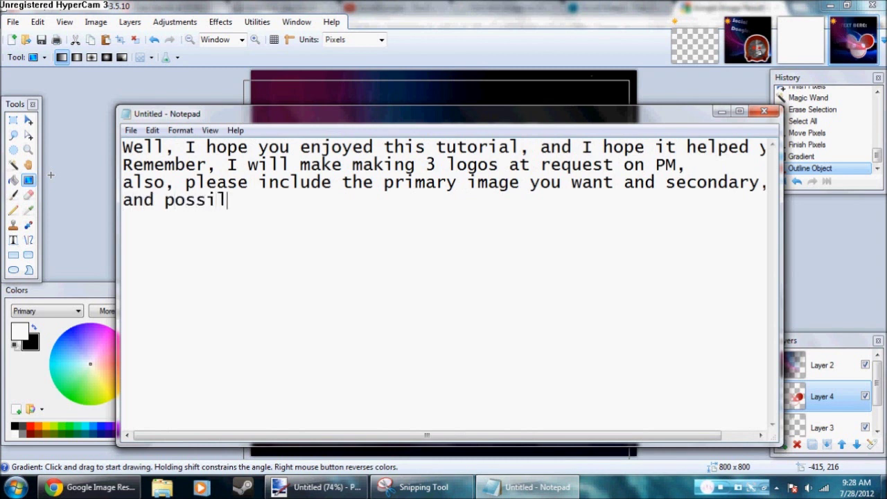
key("BackSpace")
key("BackSpace")
type("bly the ex")
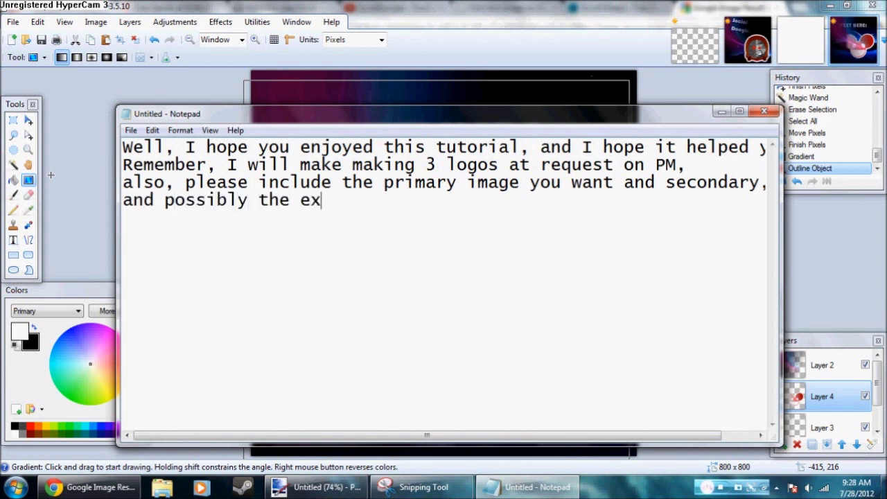
type("tra one, or what cate")
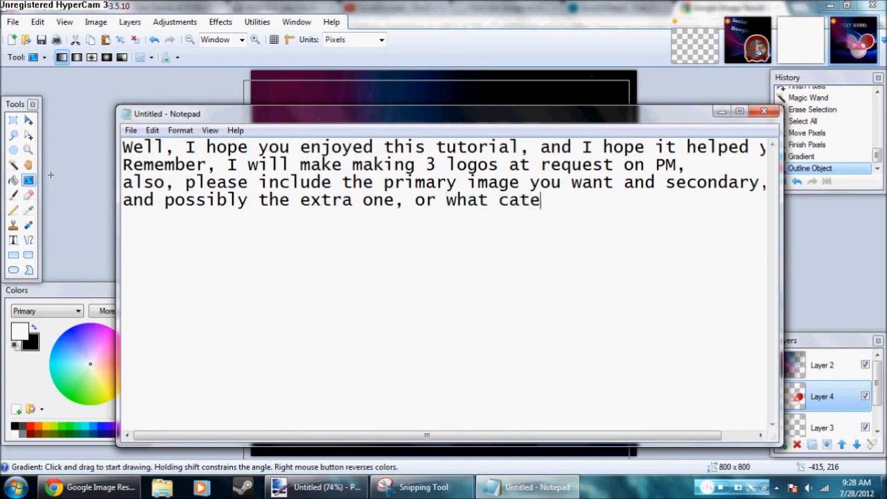
type("gory you want of them.")
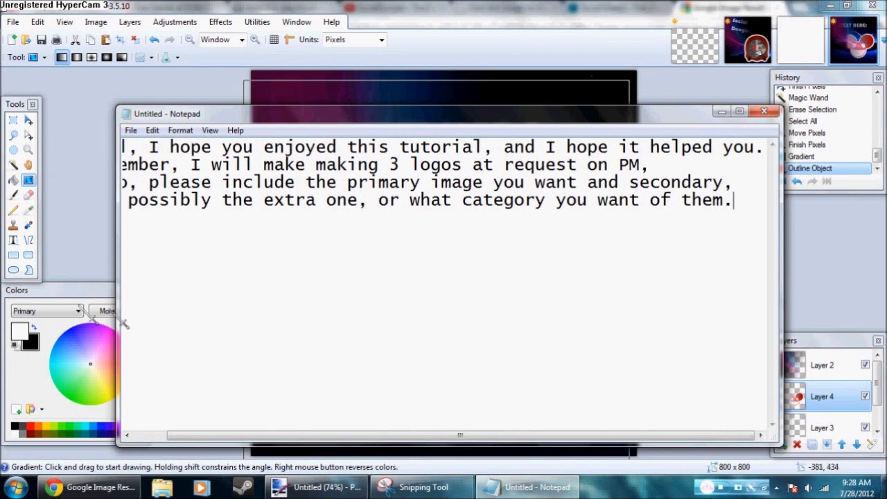
left_click_drag(291, 435, 235, 431)
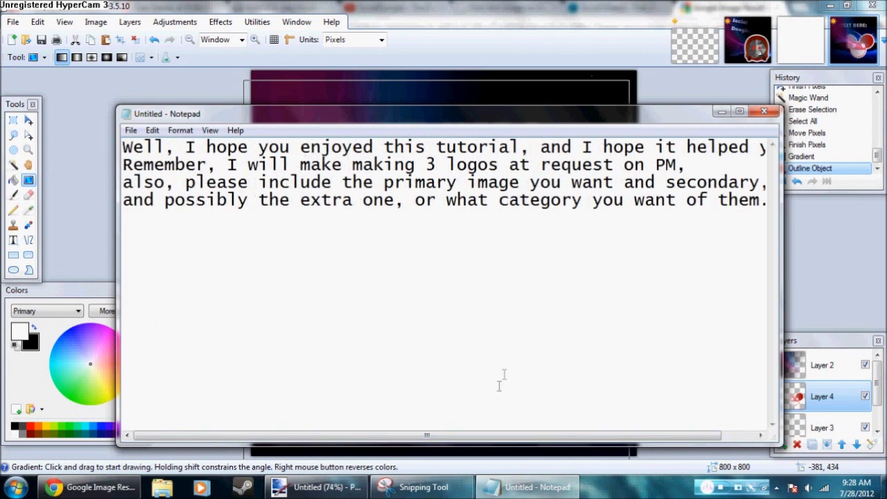
left_click_drag(499, 435, 462, 440)
left_click_drag(541, 435, 586, 431)
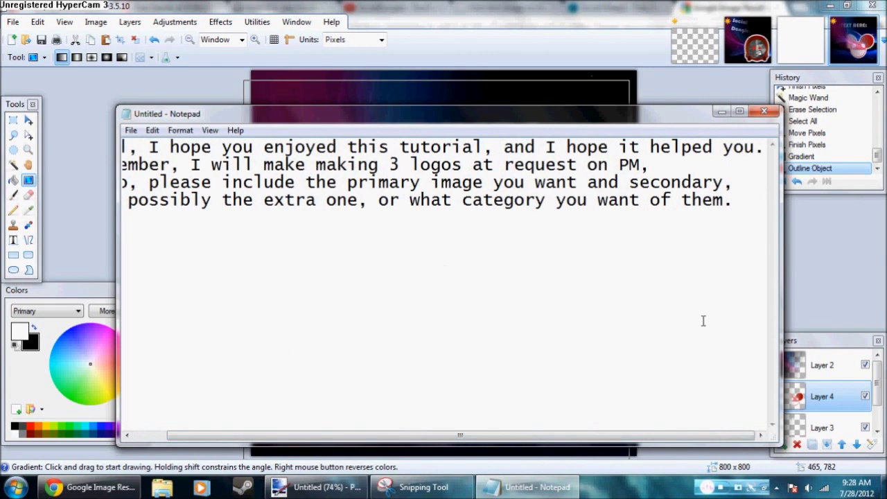
- Finish the note with the closing line "Goodbye YouTube."
key("Return")
type("Goodbye y")
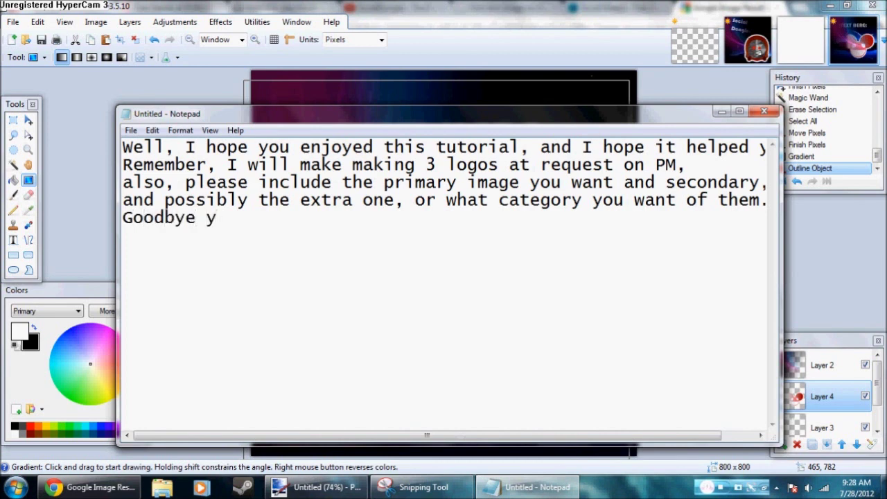
key("BackSpace")
type("YouTube.")
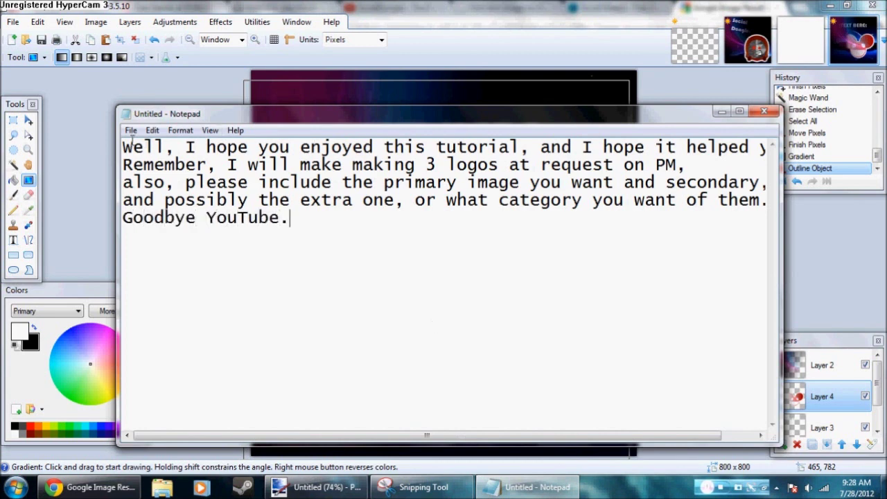